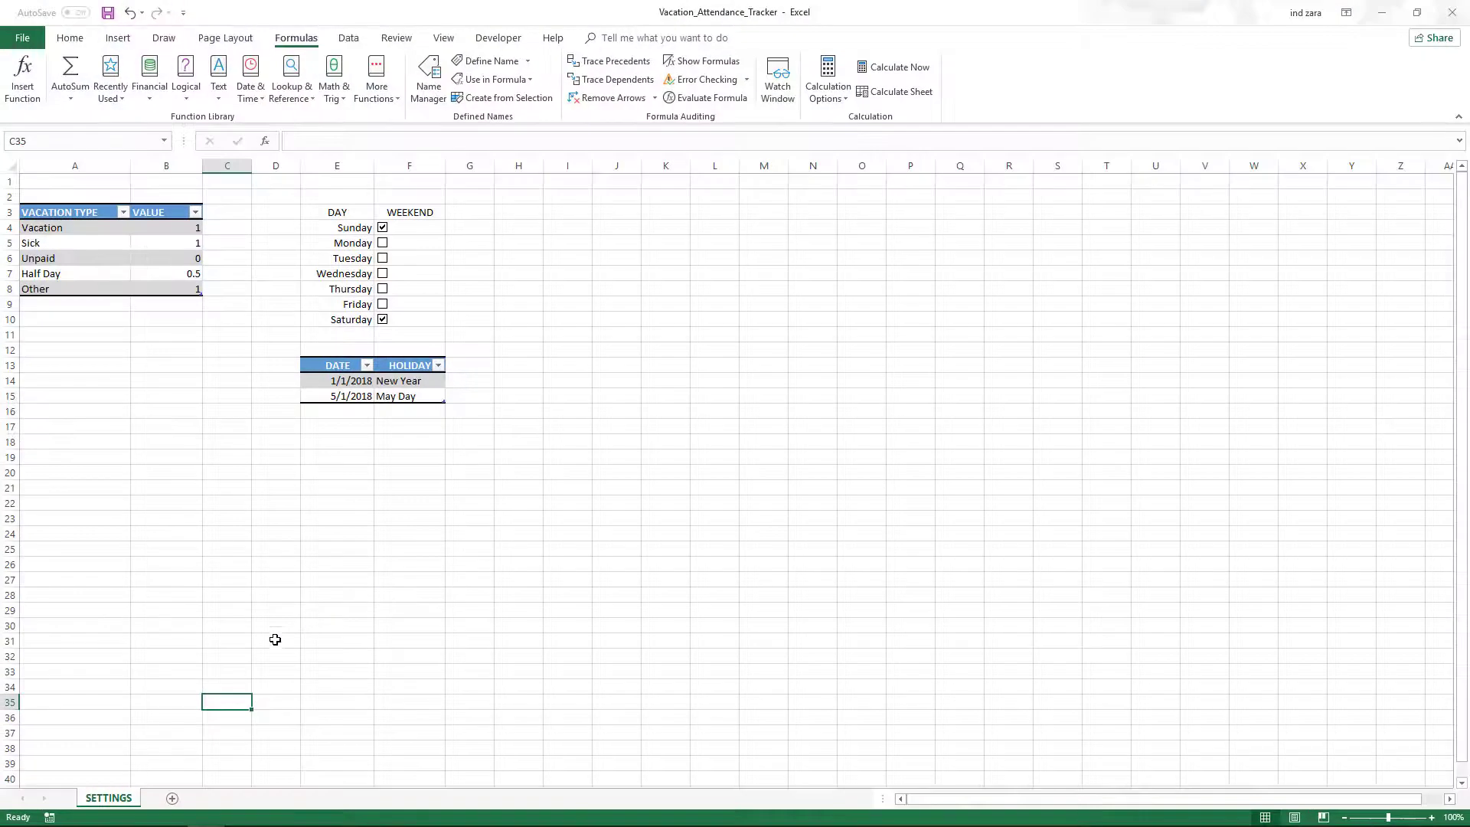
Add a new sheet, rename it EMPLOYEES, and return to the SETTINGS sheet
{"action": "left_click", "coordinate": [173, 798]}
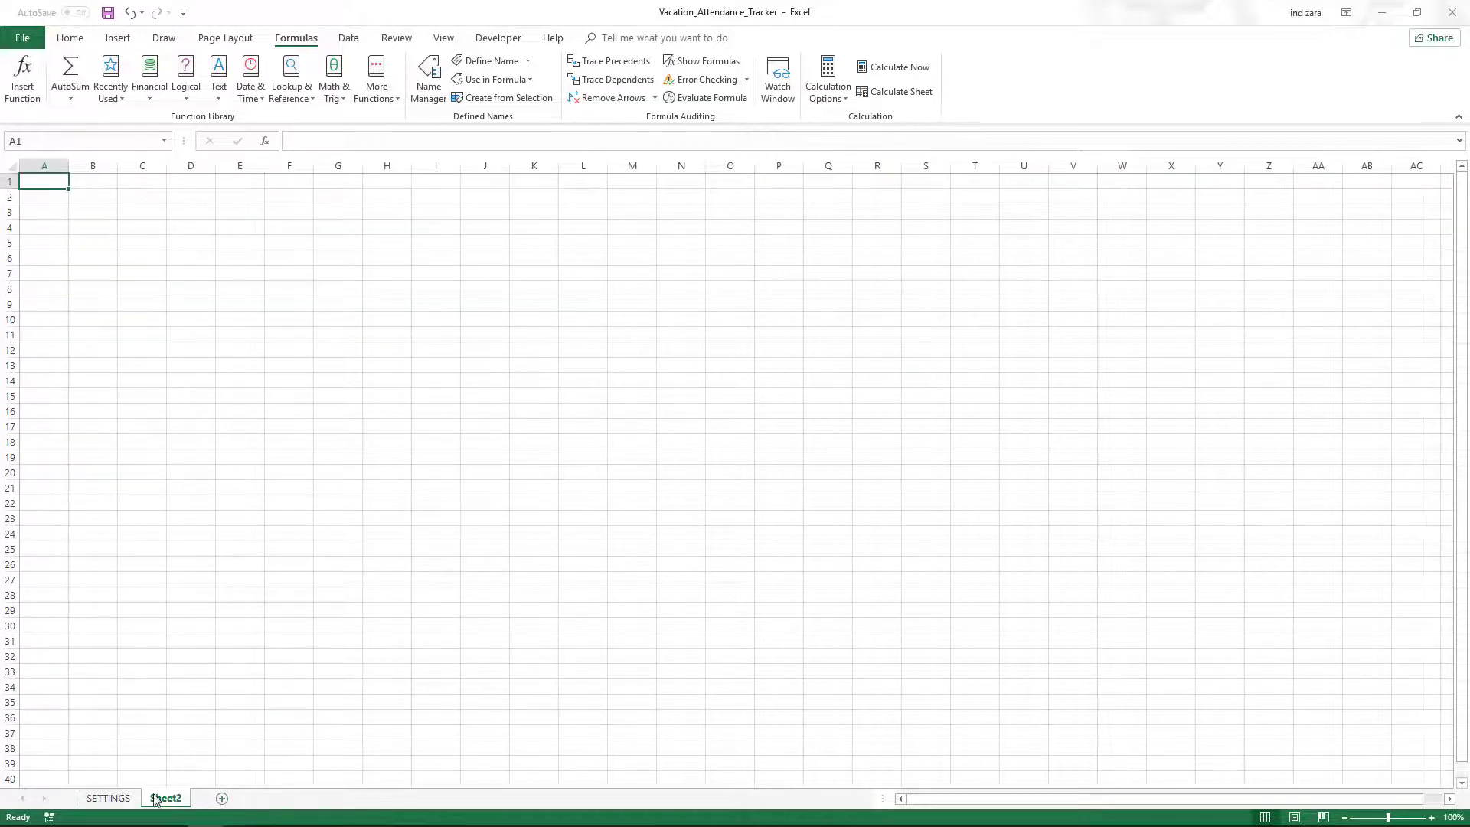
{"action": "right_click", "coordinate": [123, 798]}
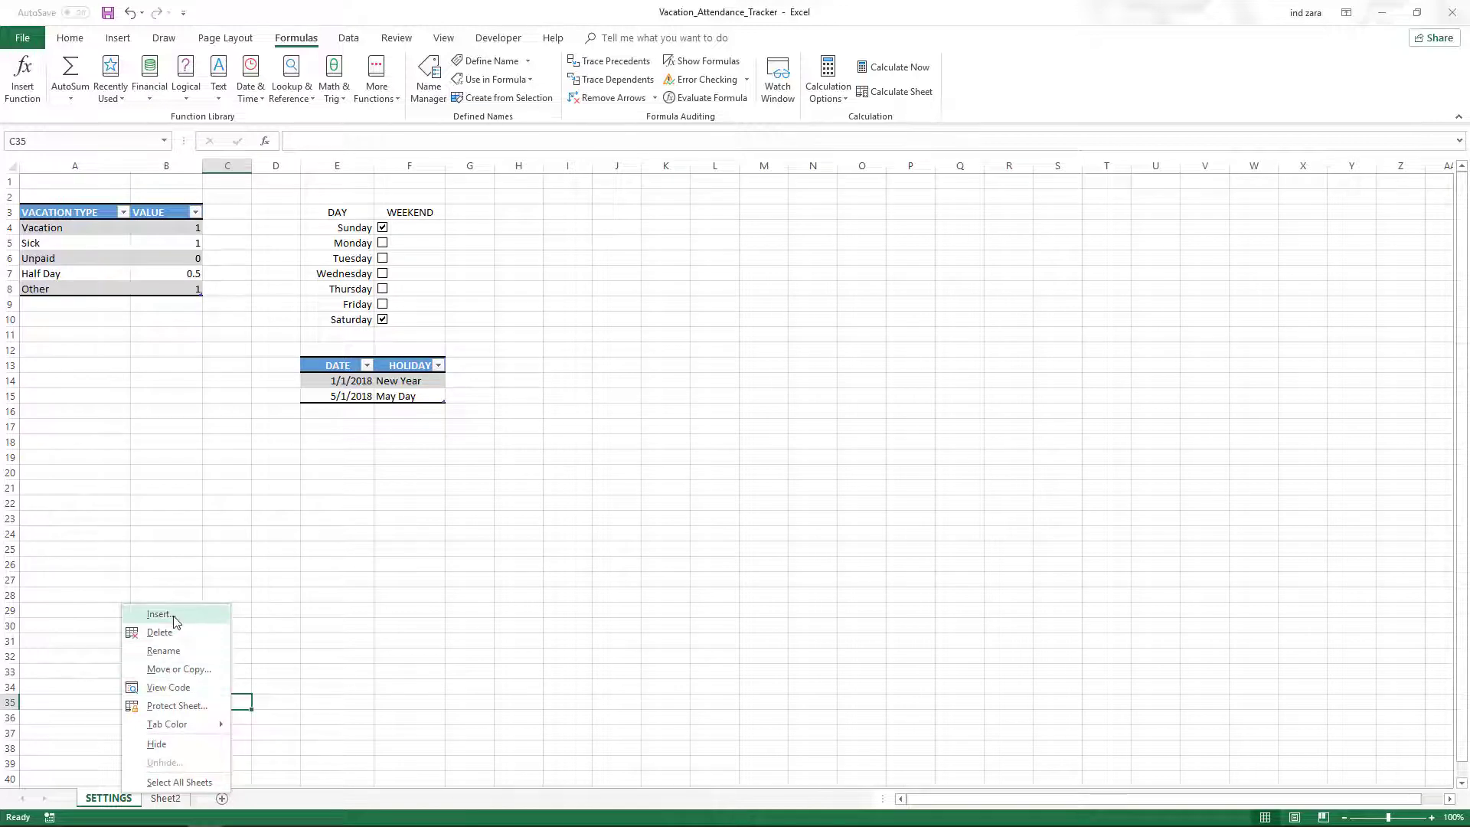
{"action": "left_click", "coordinate": [279, 762]}
{"action": "left_click", "coordinate": [176, 798]}
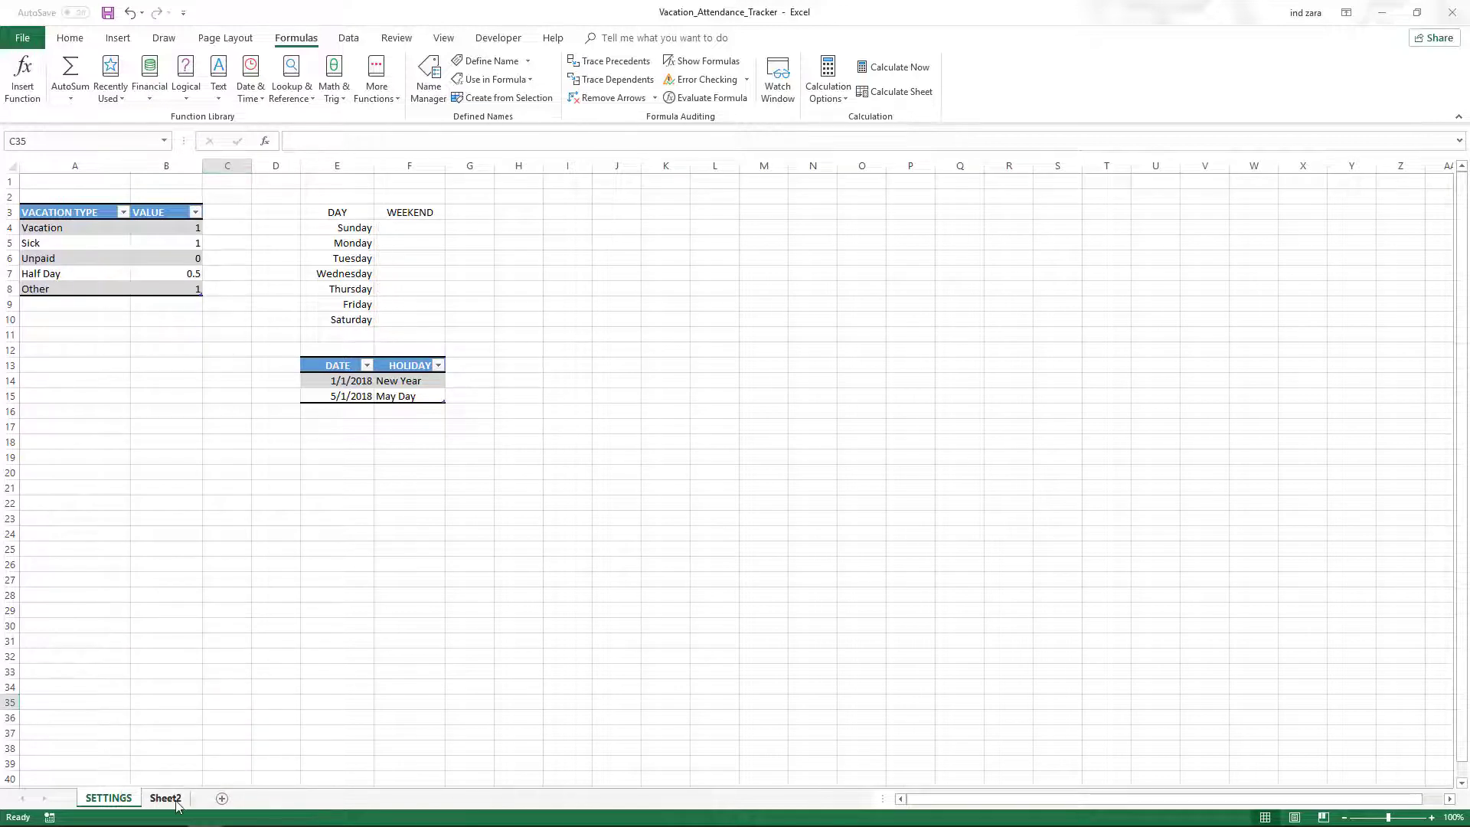
{"action": "type", "text": "EMPLOYEES"}
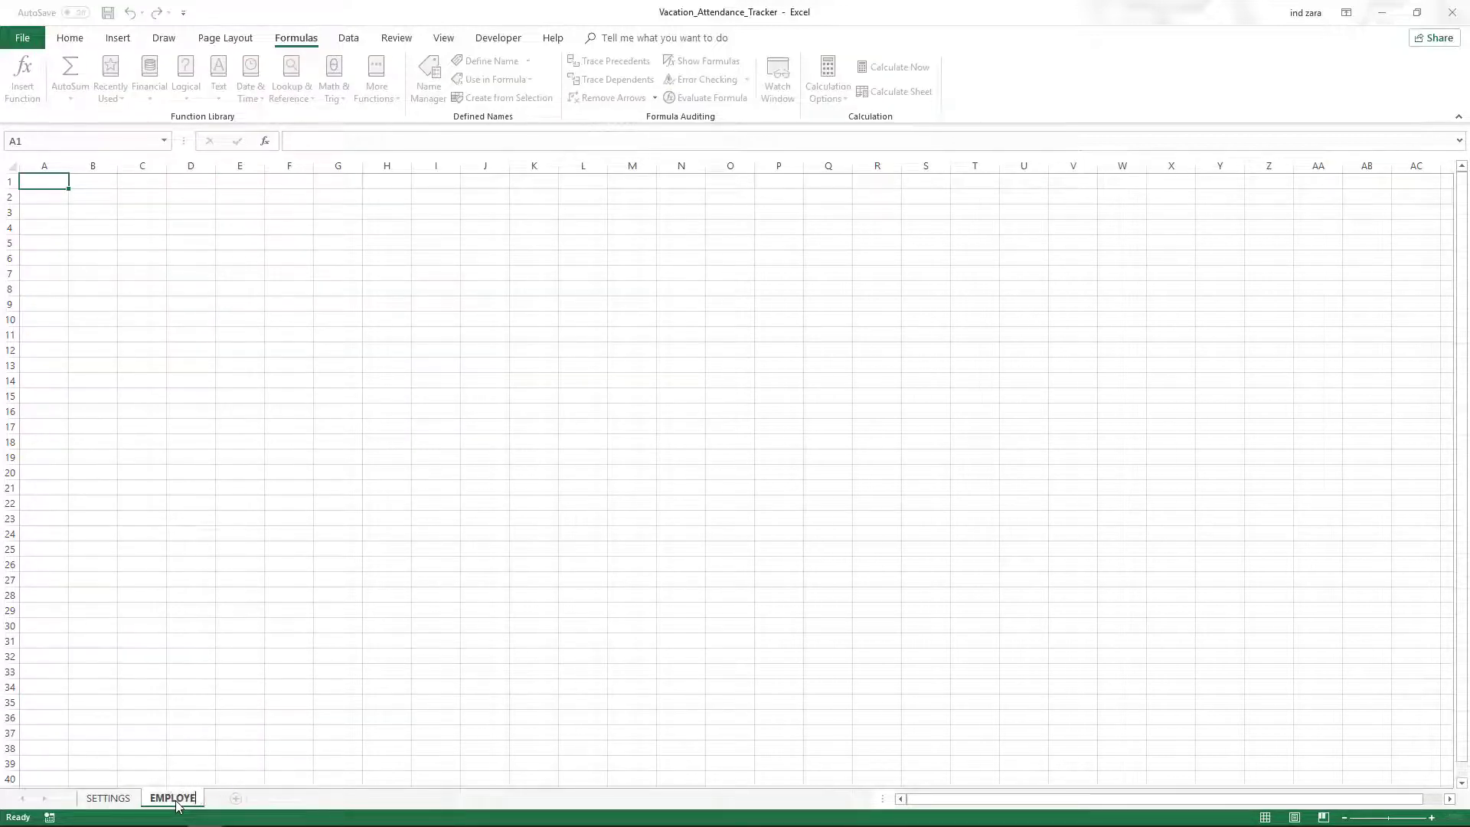
{"action": "key", "text": "Return"}
{"action": "left_click", "coordinate": [181, 672]}
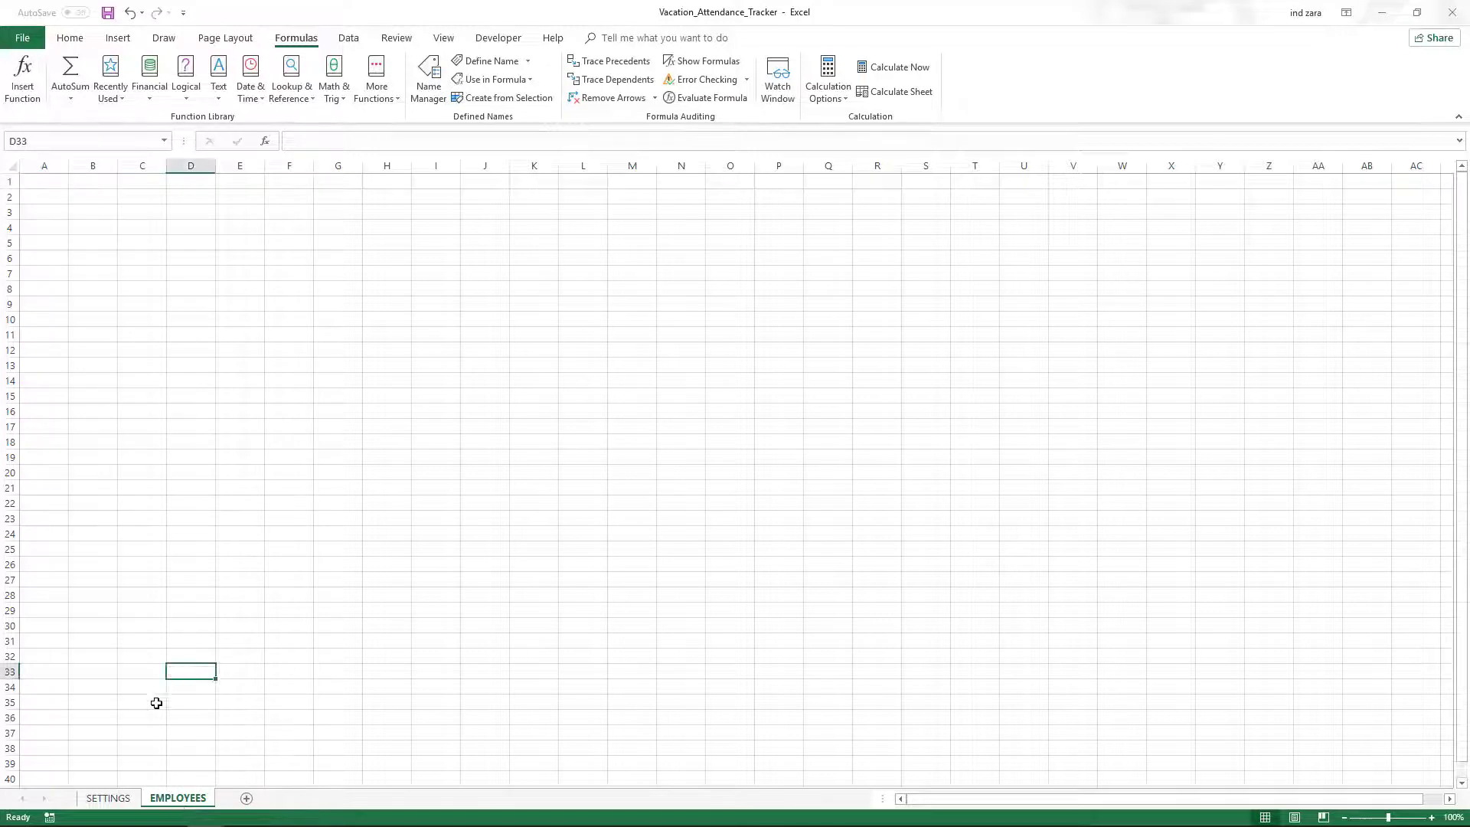
{"action": "left_click", "coordinate": [115, 798]}
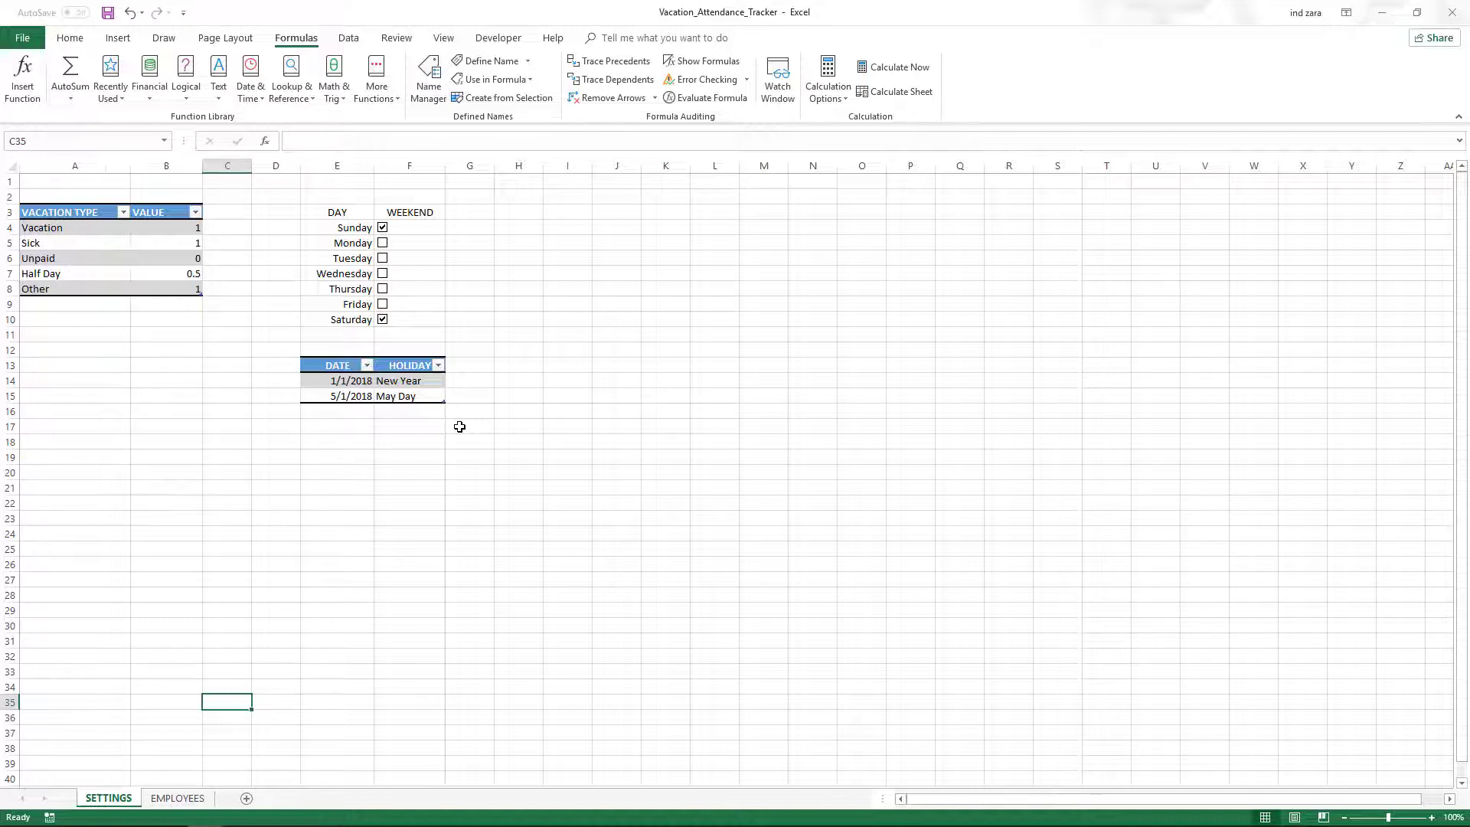
Check a date in the holiday table, then switch to the EMPLOYEES sheet
{"action": "left_click", "coordinate": [349, 382]}
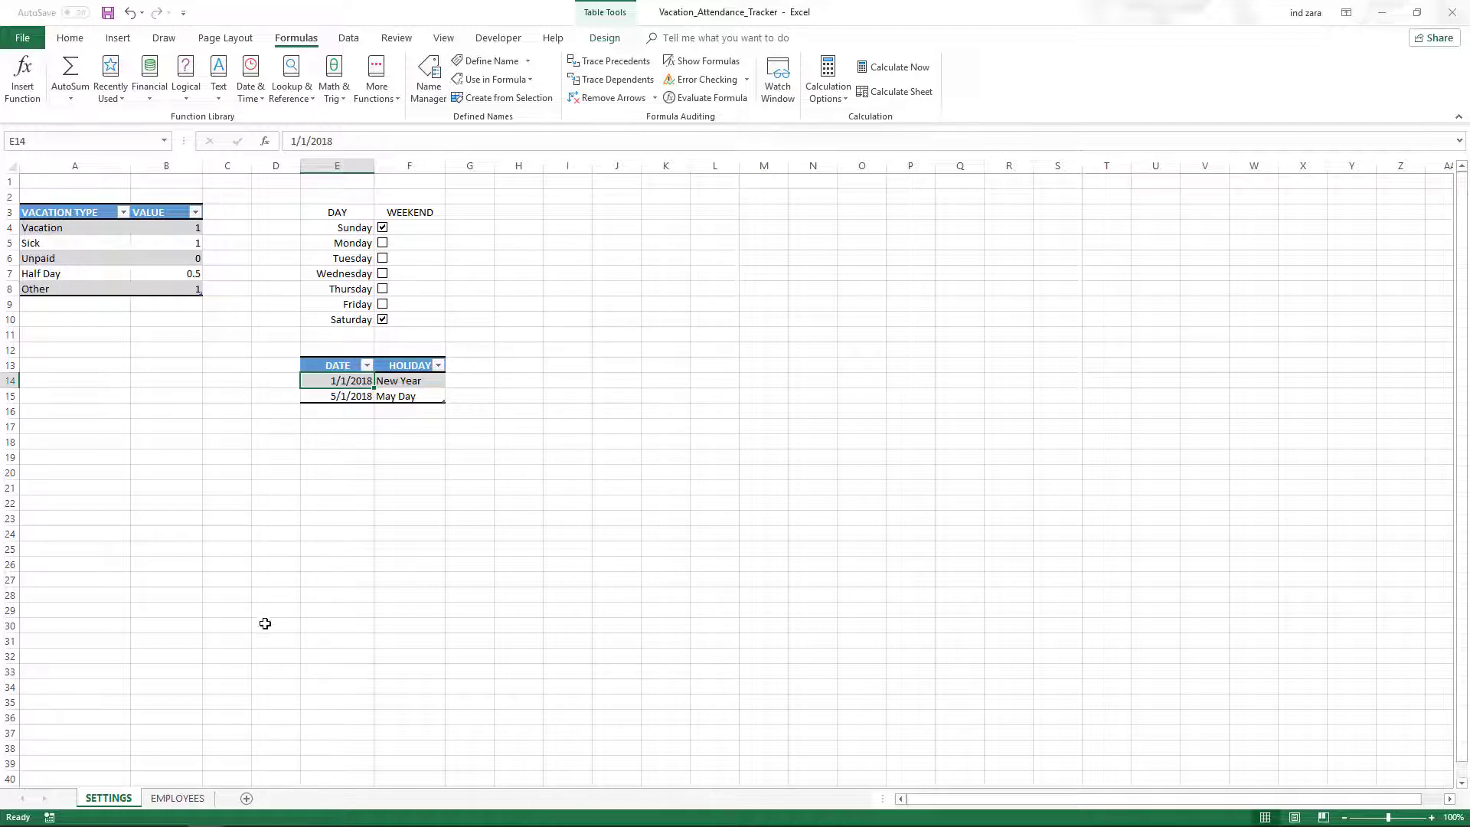
{"action": "left_click", "coordinate": [188, 798]}
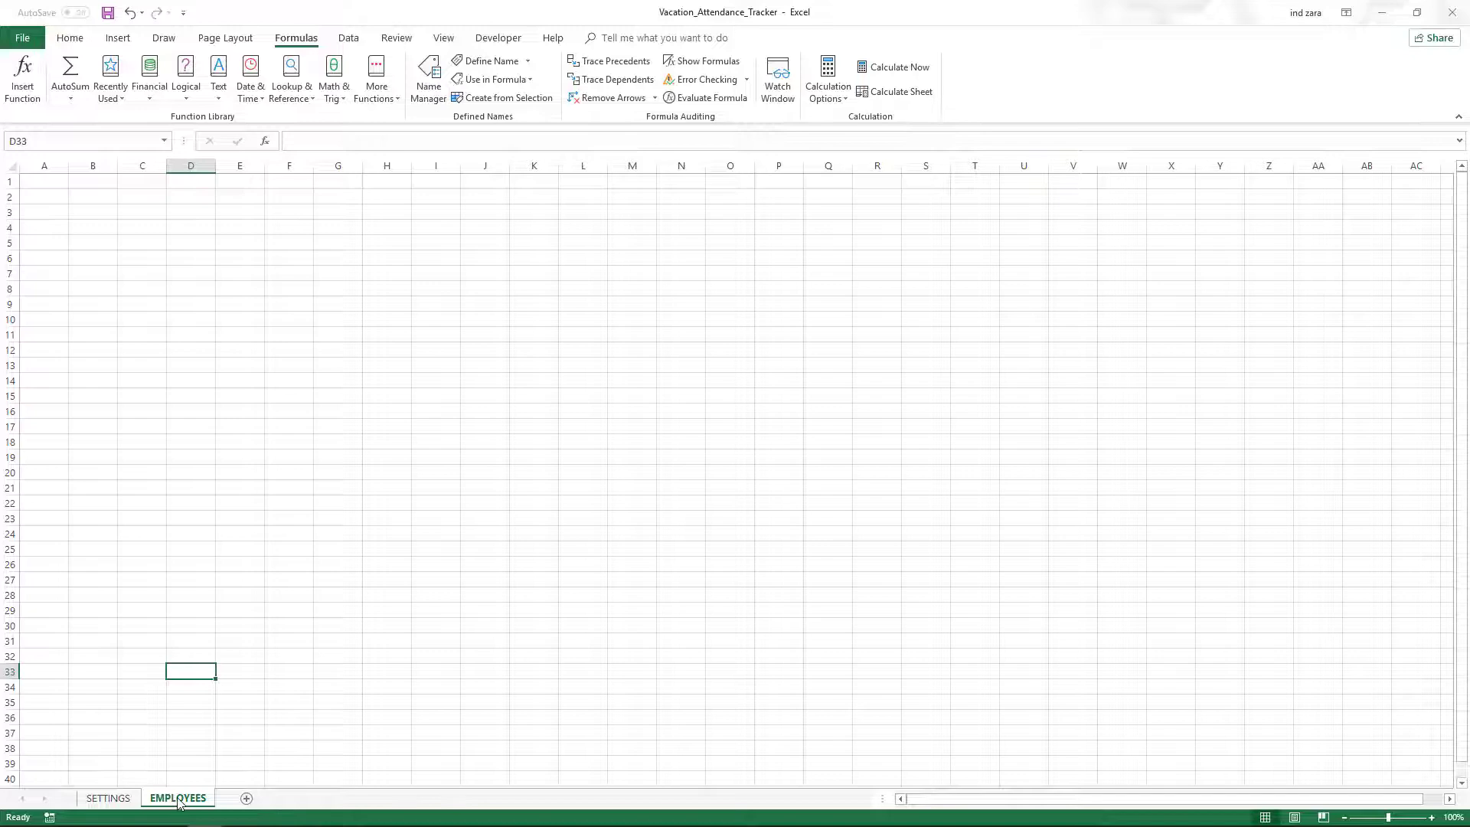
Enter headers EMPLOYEE NAME, START DATE and END DATE in A1:C1
{"action": "left_click", "coordinate": [58, 180]}
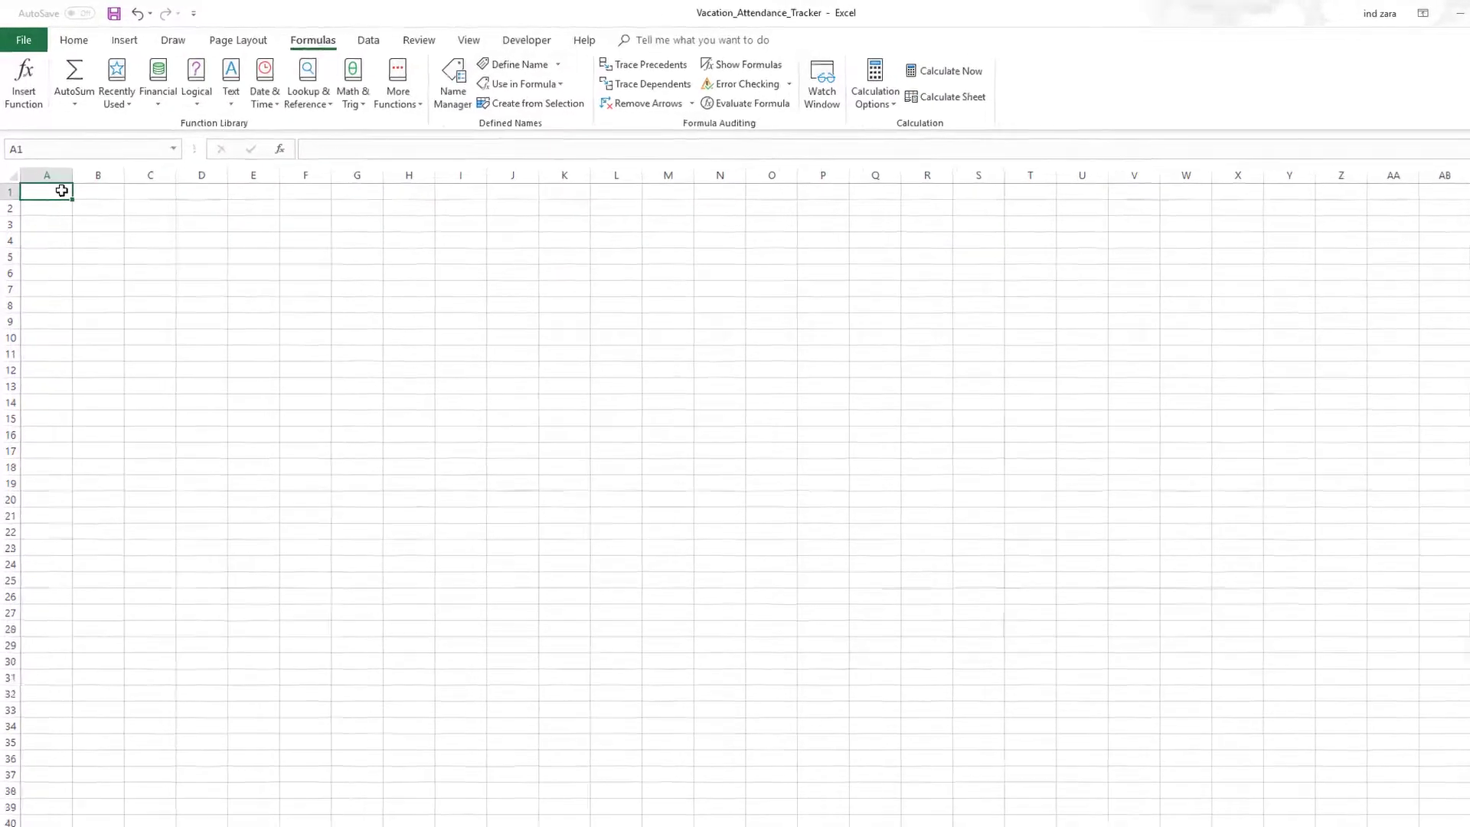
{"action": "type", "text": "EMPLOYEE"}
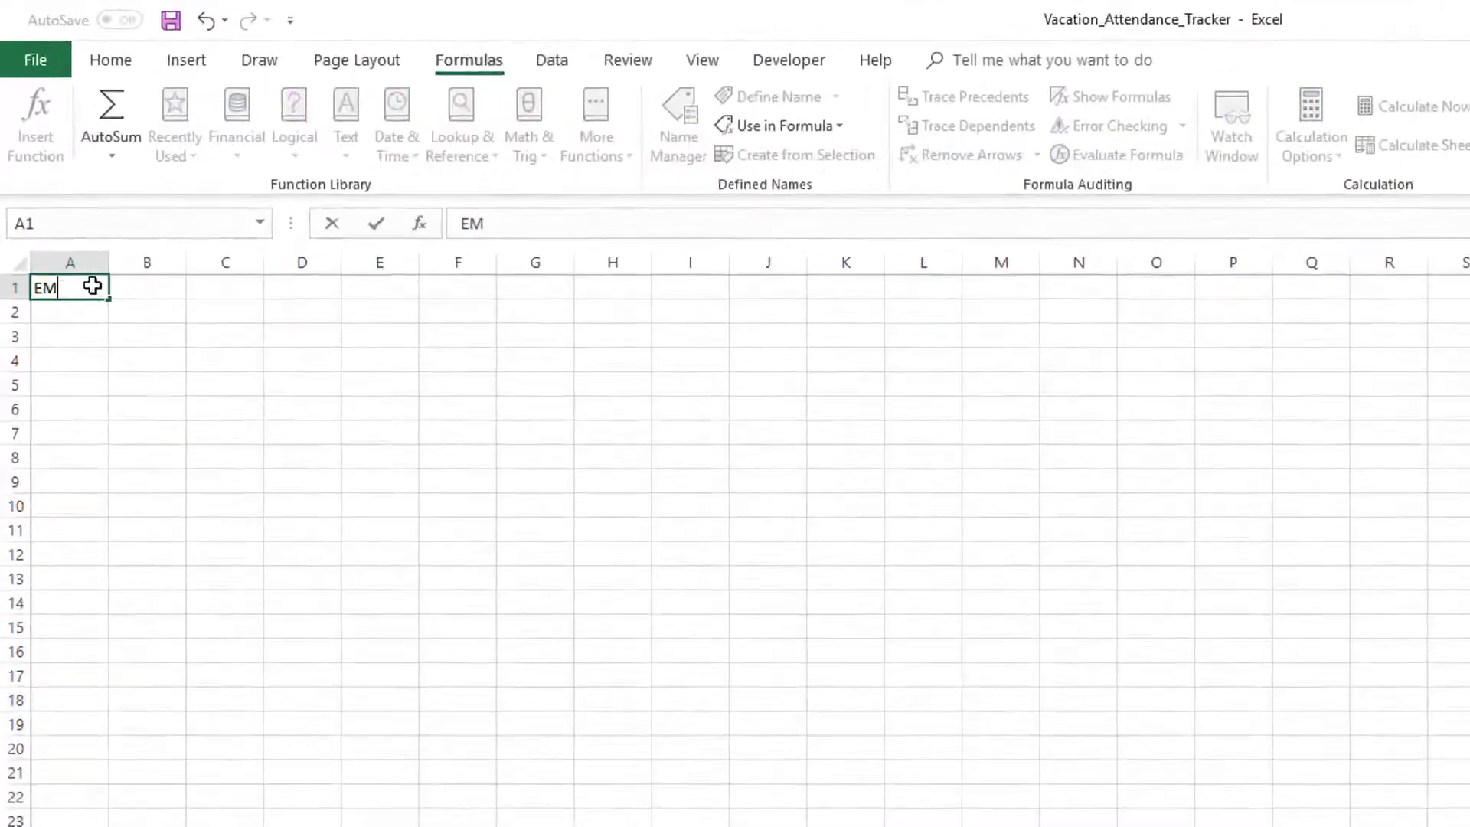
{"action": "type", "text": " NAME"}
{"action": "key", "text": "Tab"}
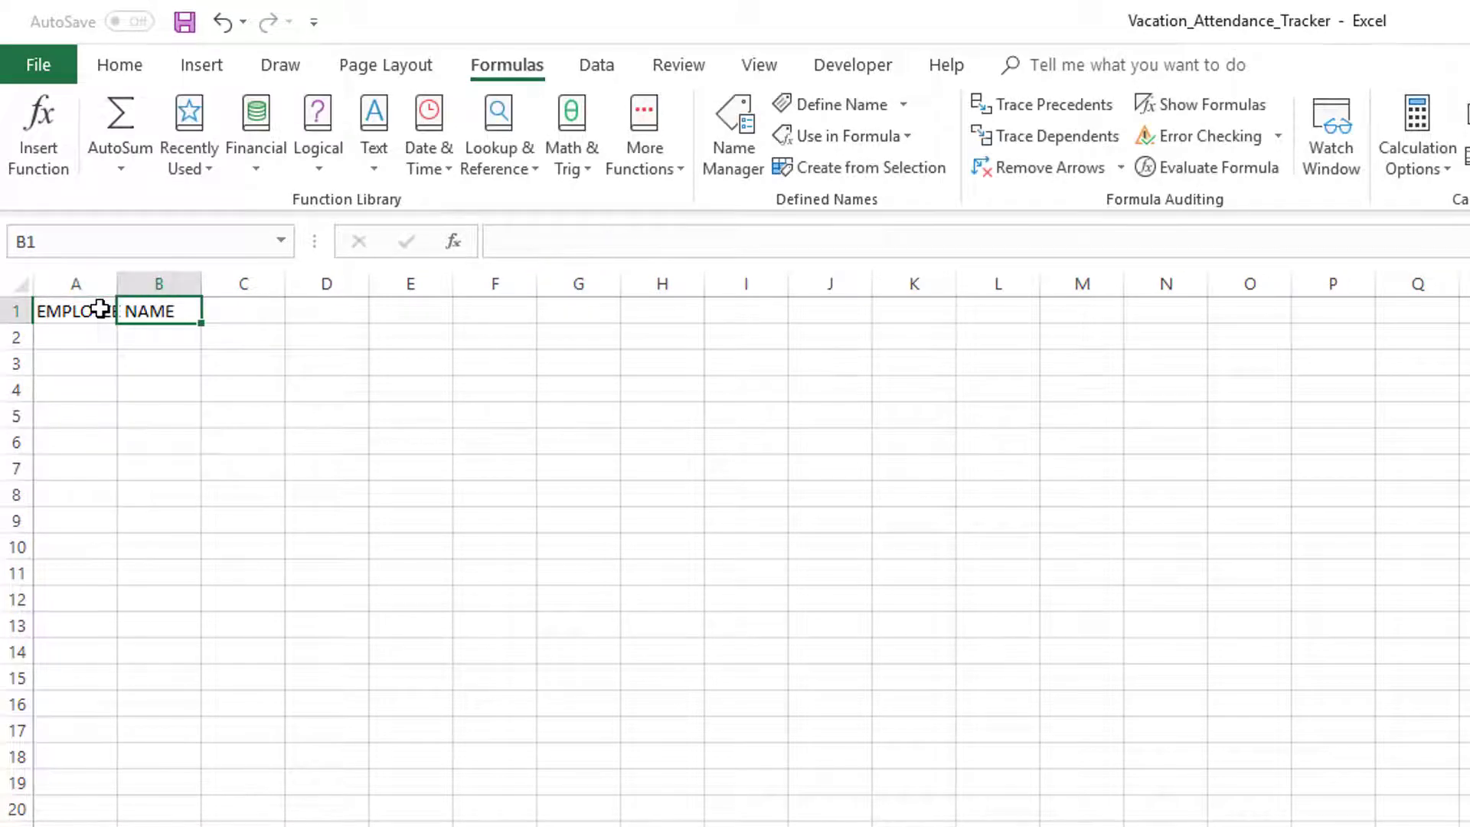
{"action": "type", "text": "STA"}
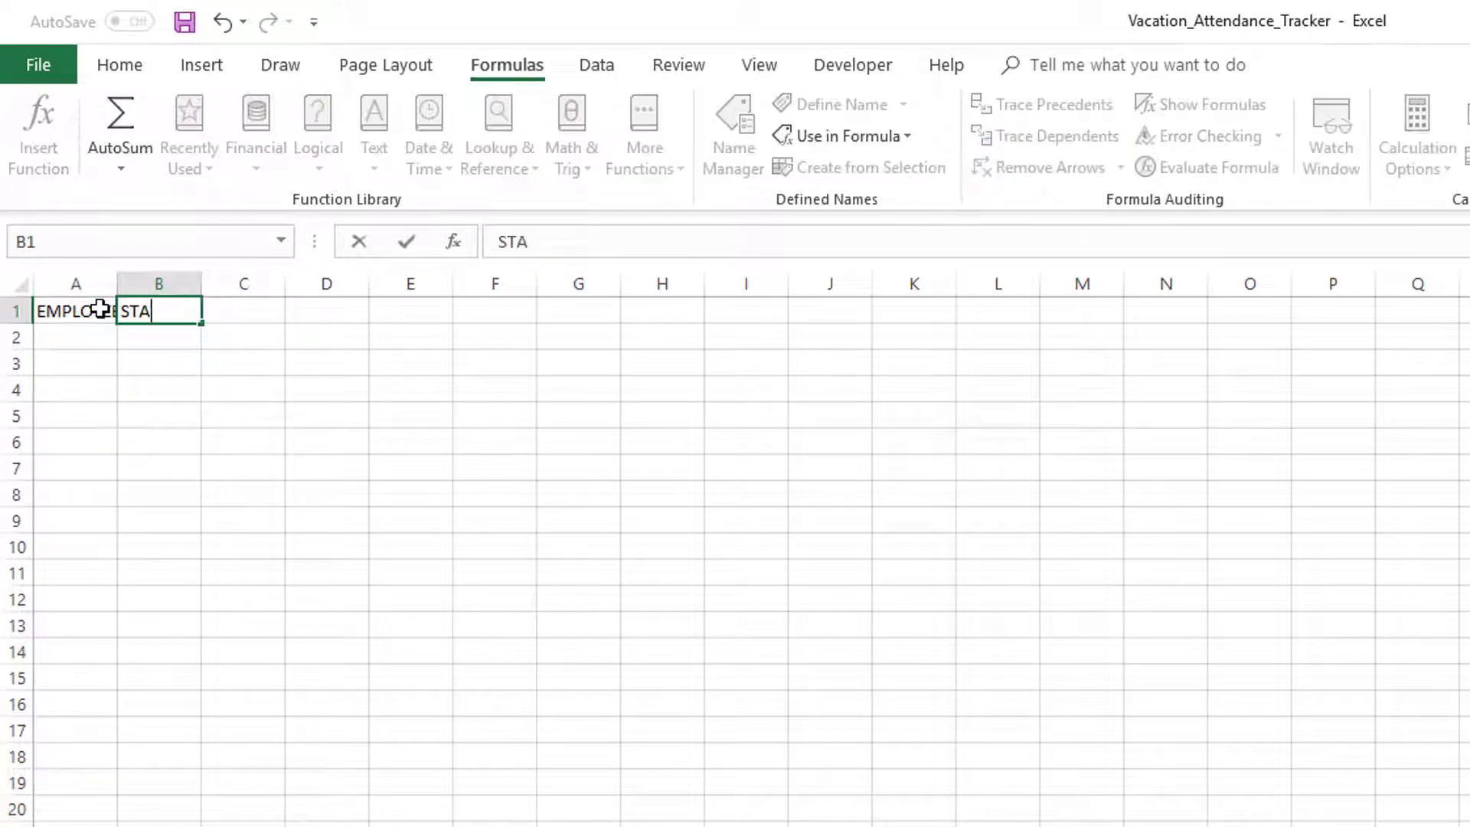
{"action": "type", "text": "RT DATE"}
{"action": "key", "text": "Tab"}
{"action": "type", "text": "END DATE"}
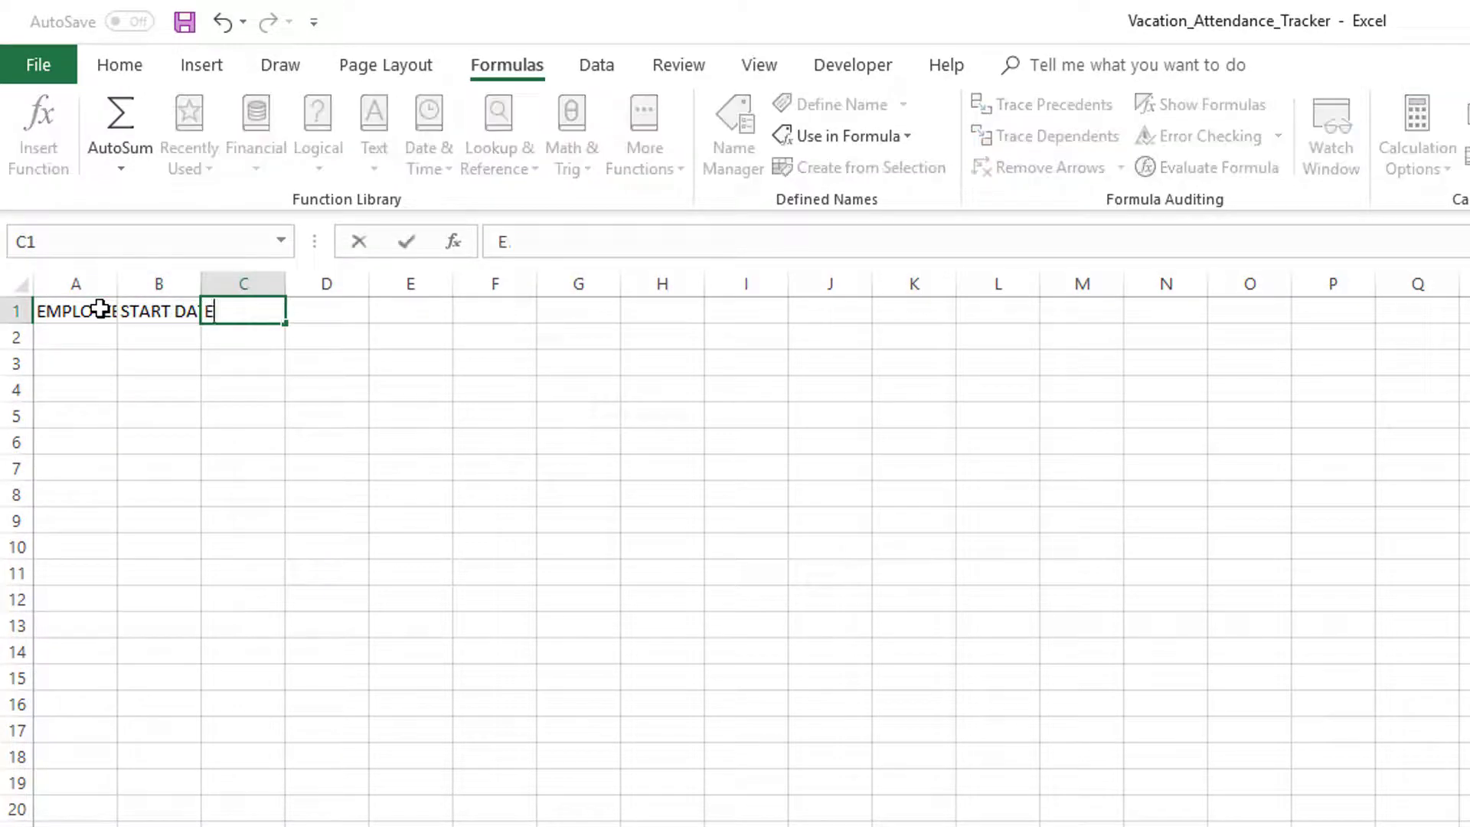
{"action": "key", "text": "Tab"}
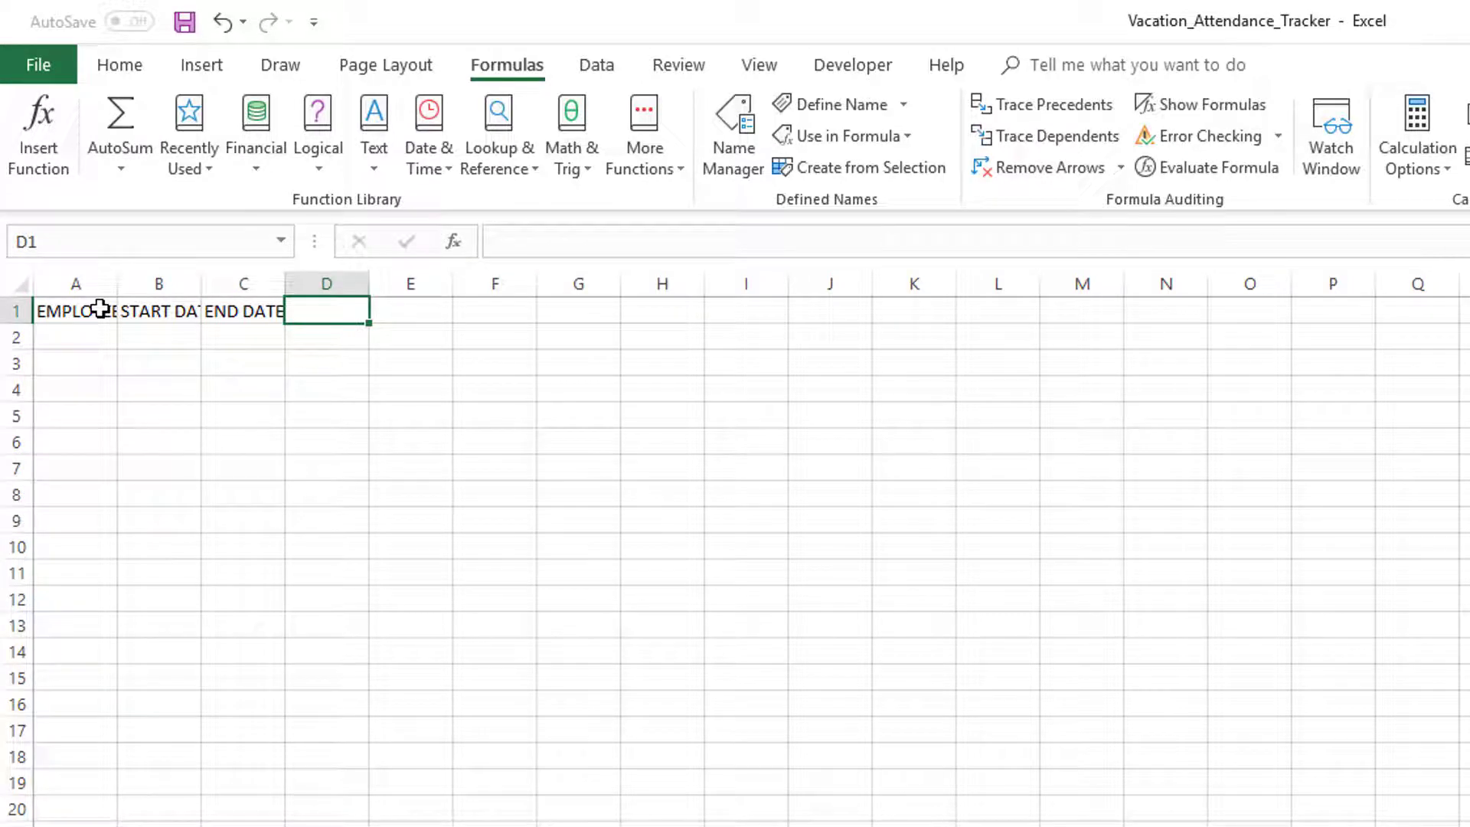
Add the DEPARTMENT header in D1 and autofit columns A–D
{"action": "type", "text": "DEPARTMNT"}
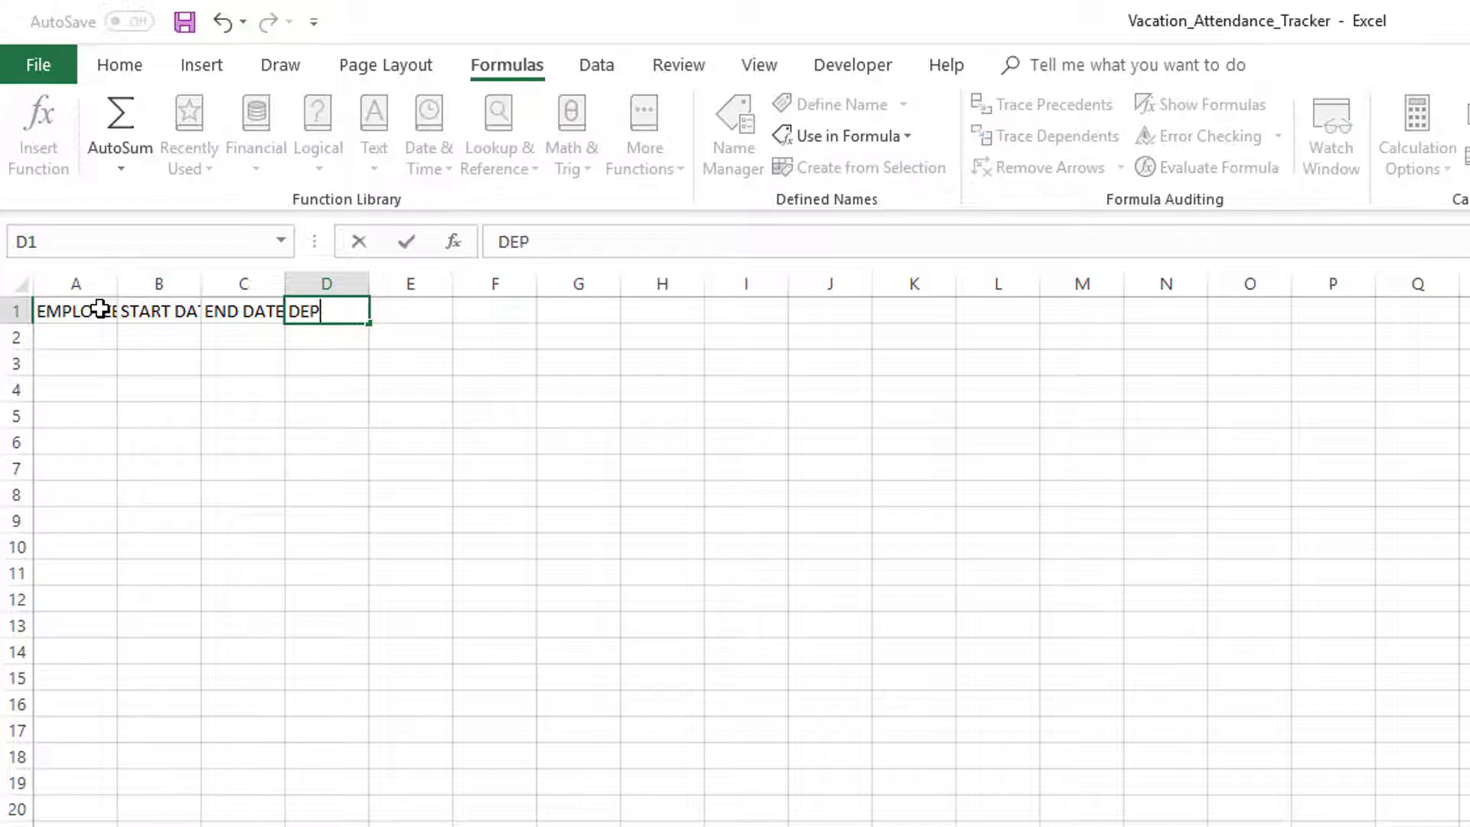
{"action": "key", "text": "BackSpace"}
{"action": "key", "text": "BackSpace"}
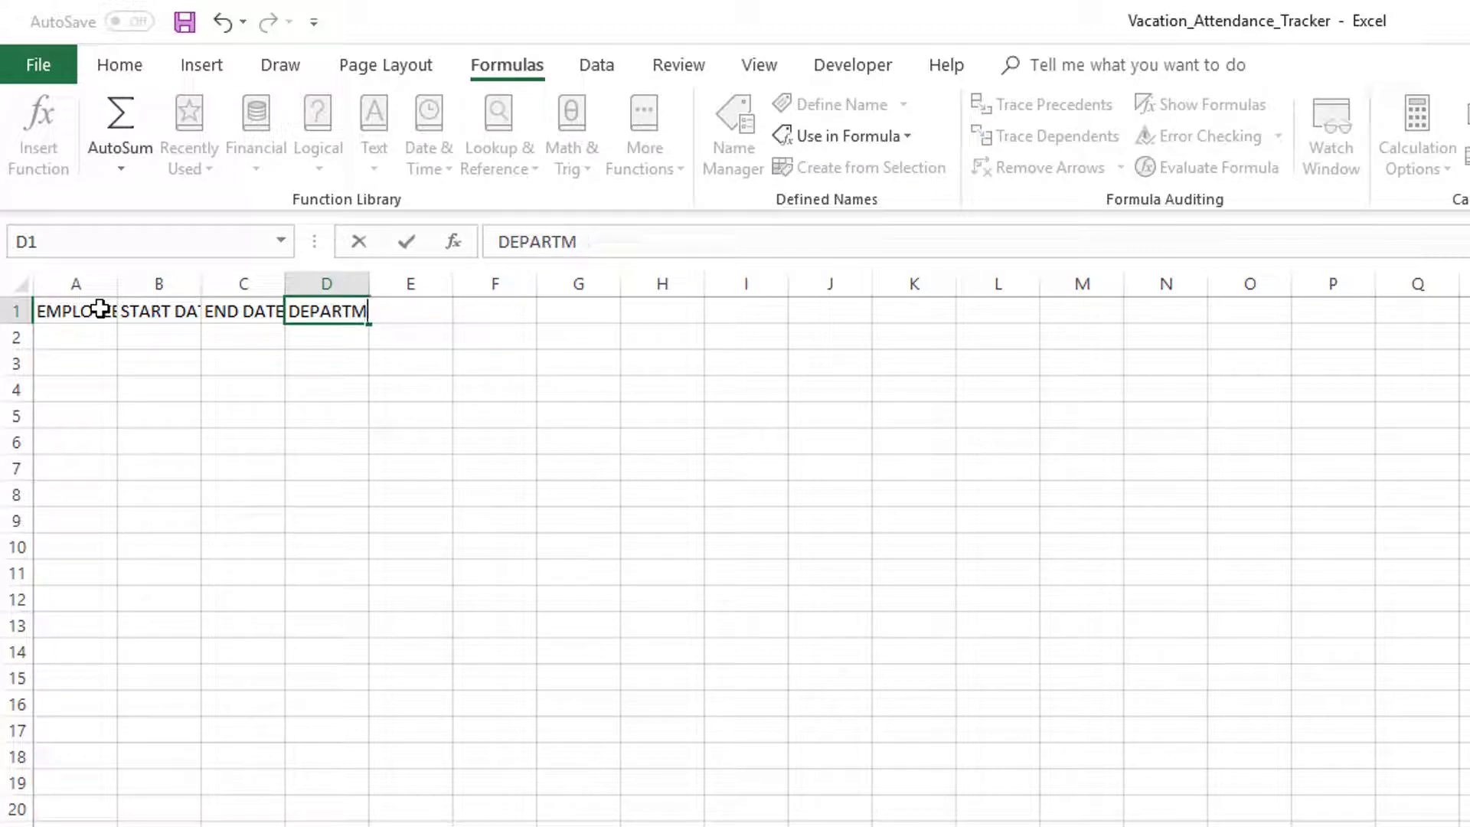
{"action": "type", "text": "ENT"}
{"action": "key", "text": "Return"}
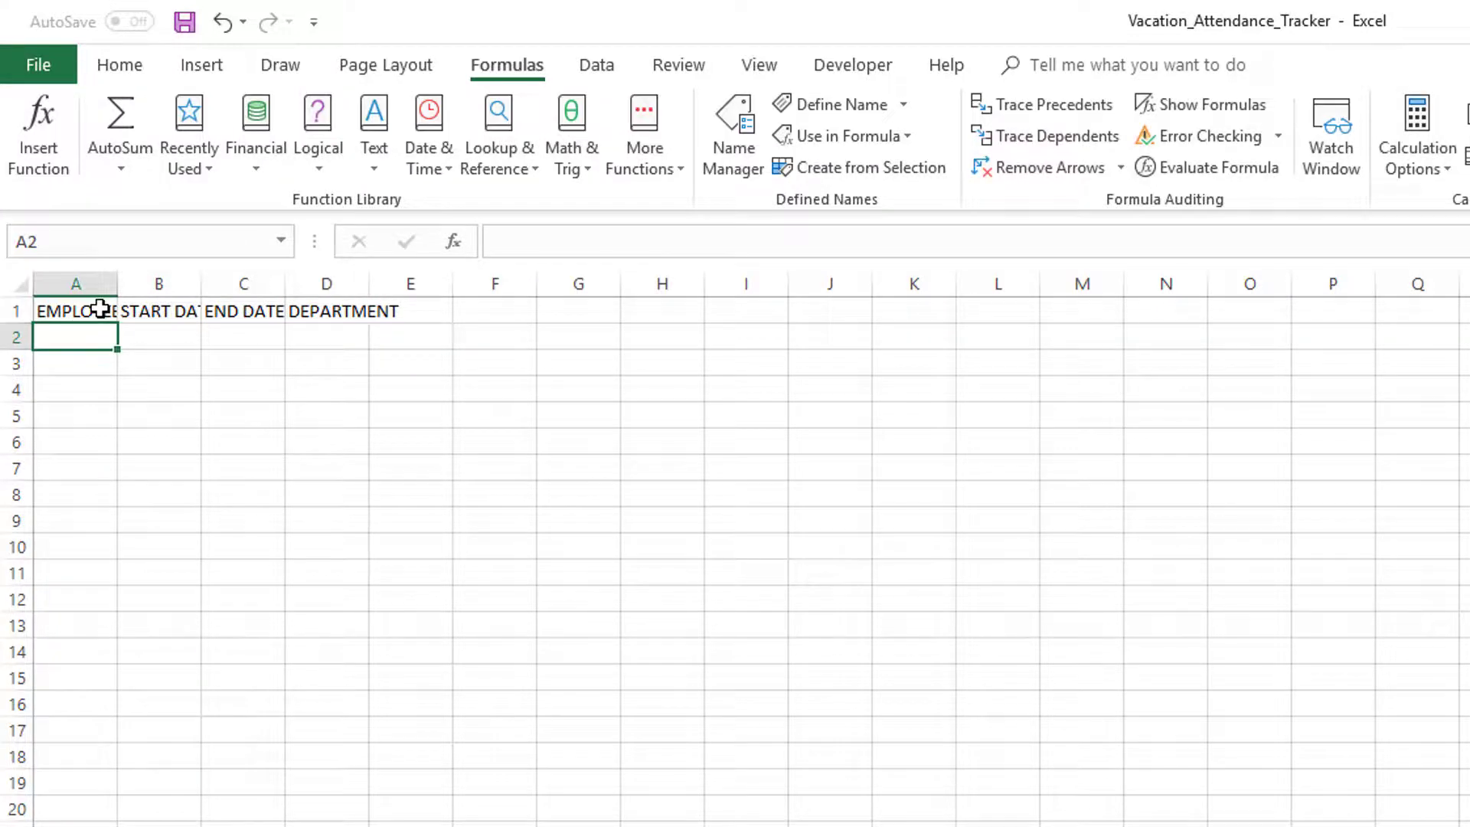
{"action": "left_click_drag", "start_coordinate": [102, 282], "coordinate": [365, 289]}
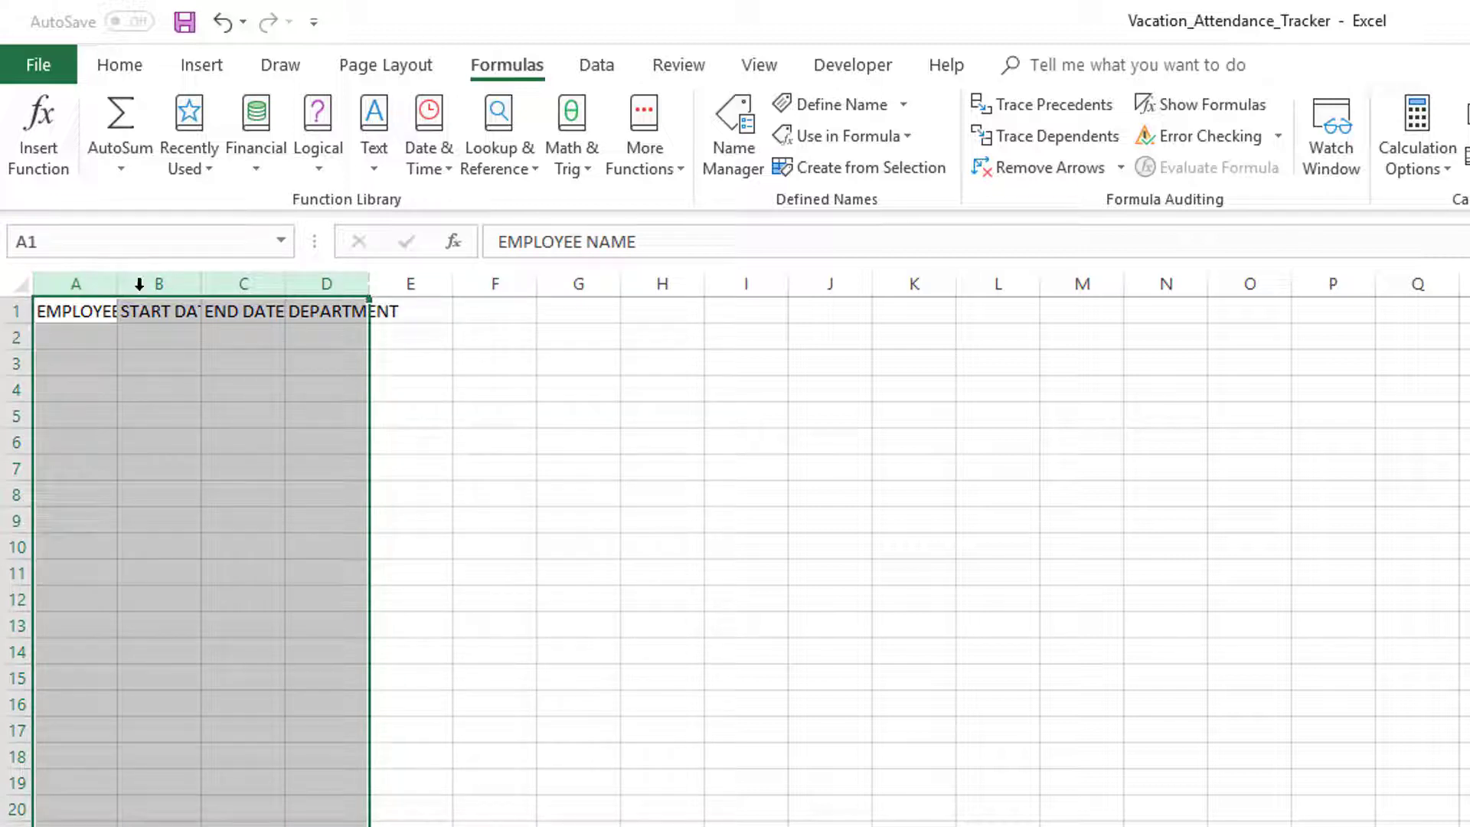
{"action": "double_click", "coordinate": [366, 282]}
Fill row 2 with Employee 1, start 1/6/2015, end 6/10/2018, department HR
{"action": "left_click", "coordinate": [328, 403]}
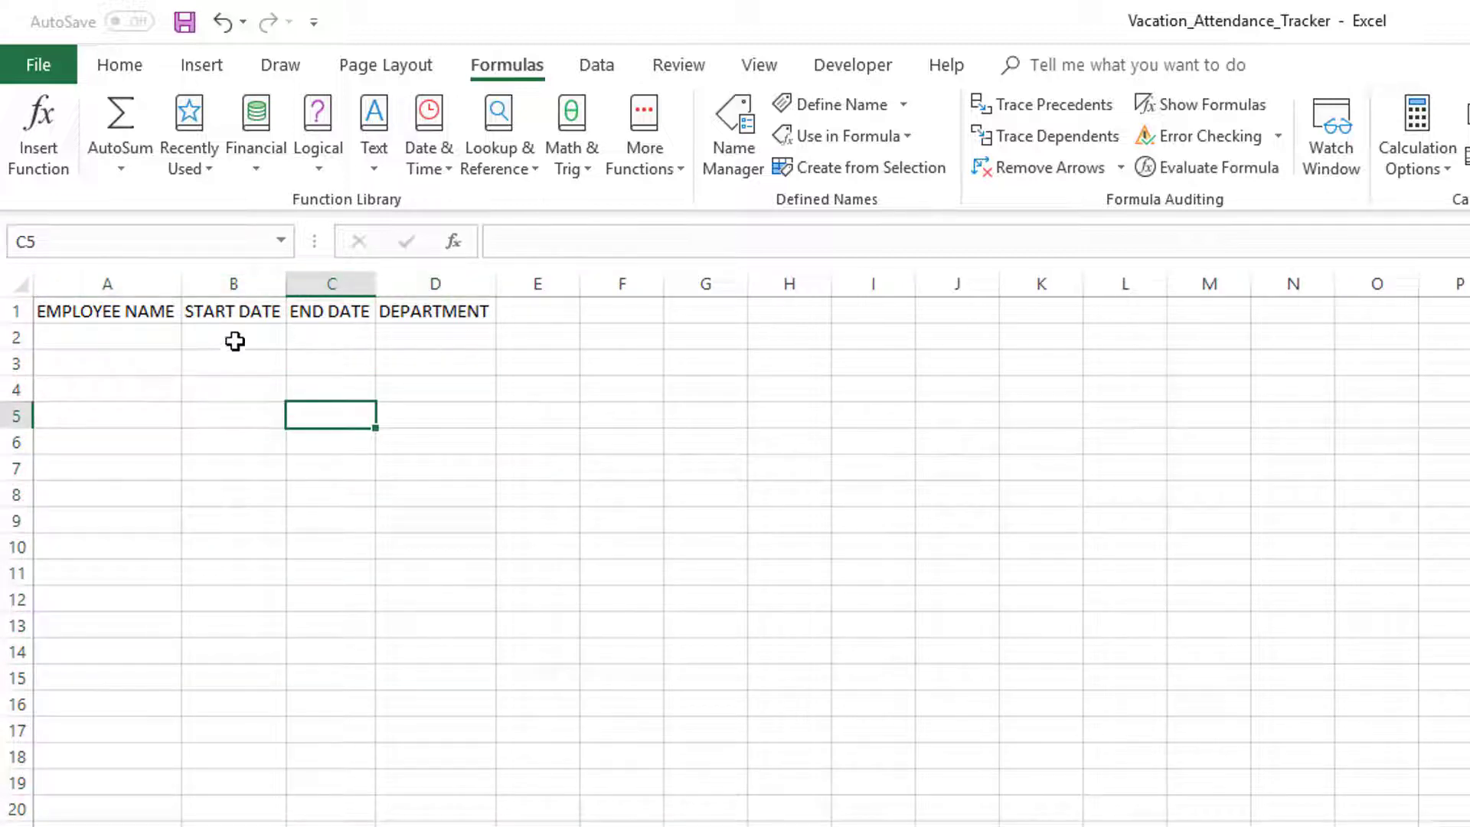
{"action": "left_click", "coordinate": [134, 343]}
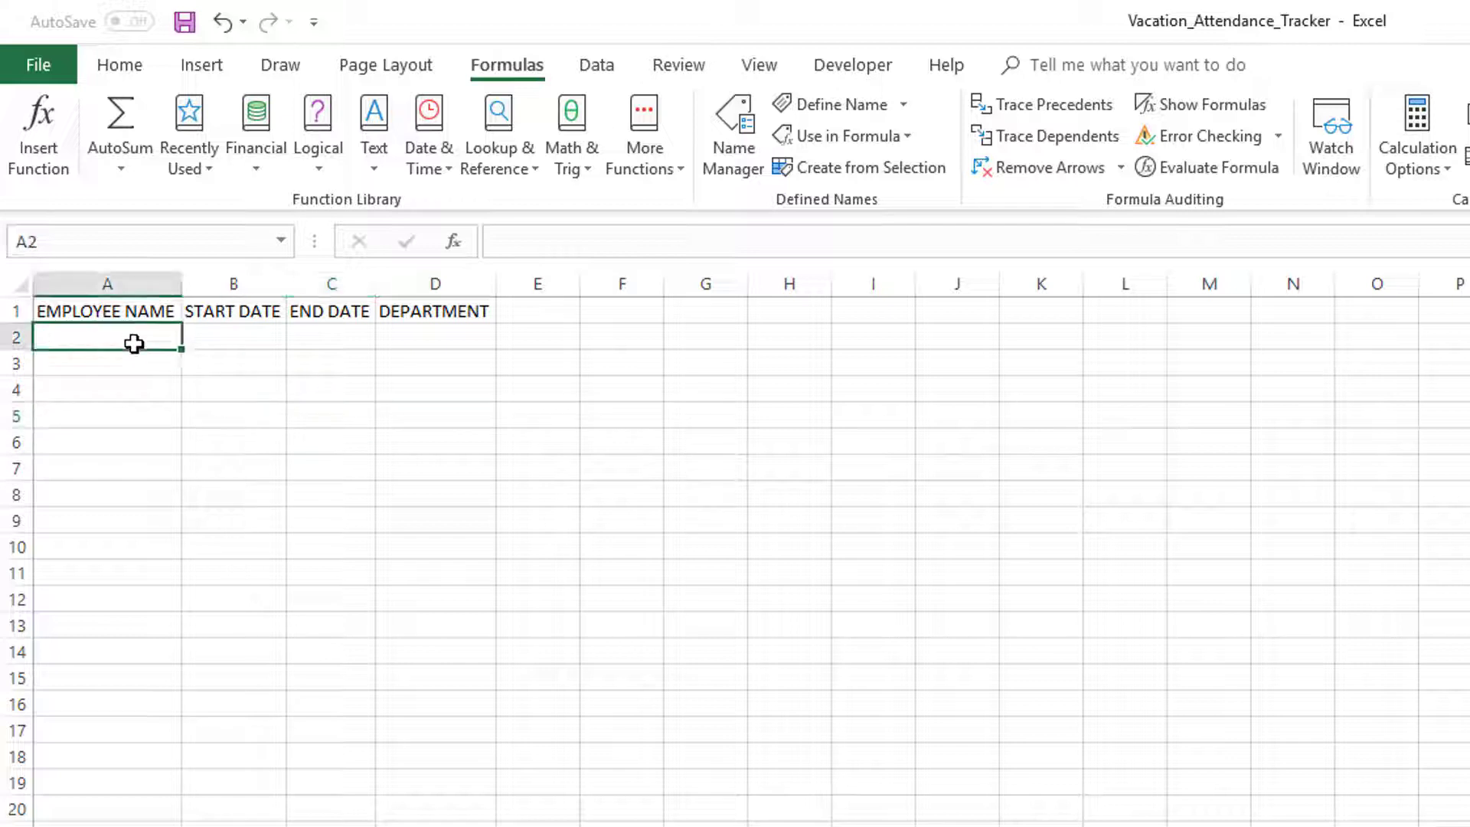
{"action": "type", "text": "Employee 1"}
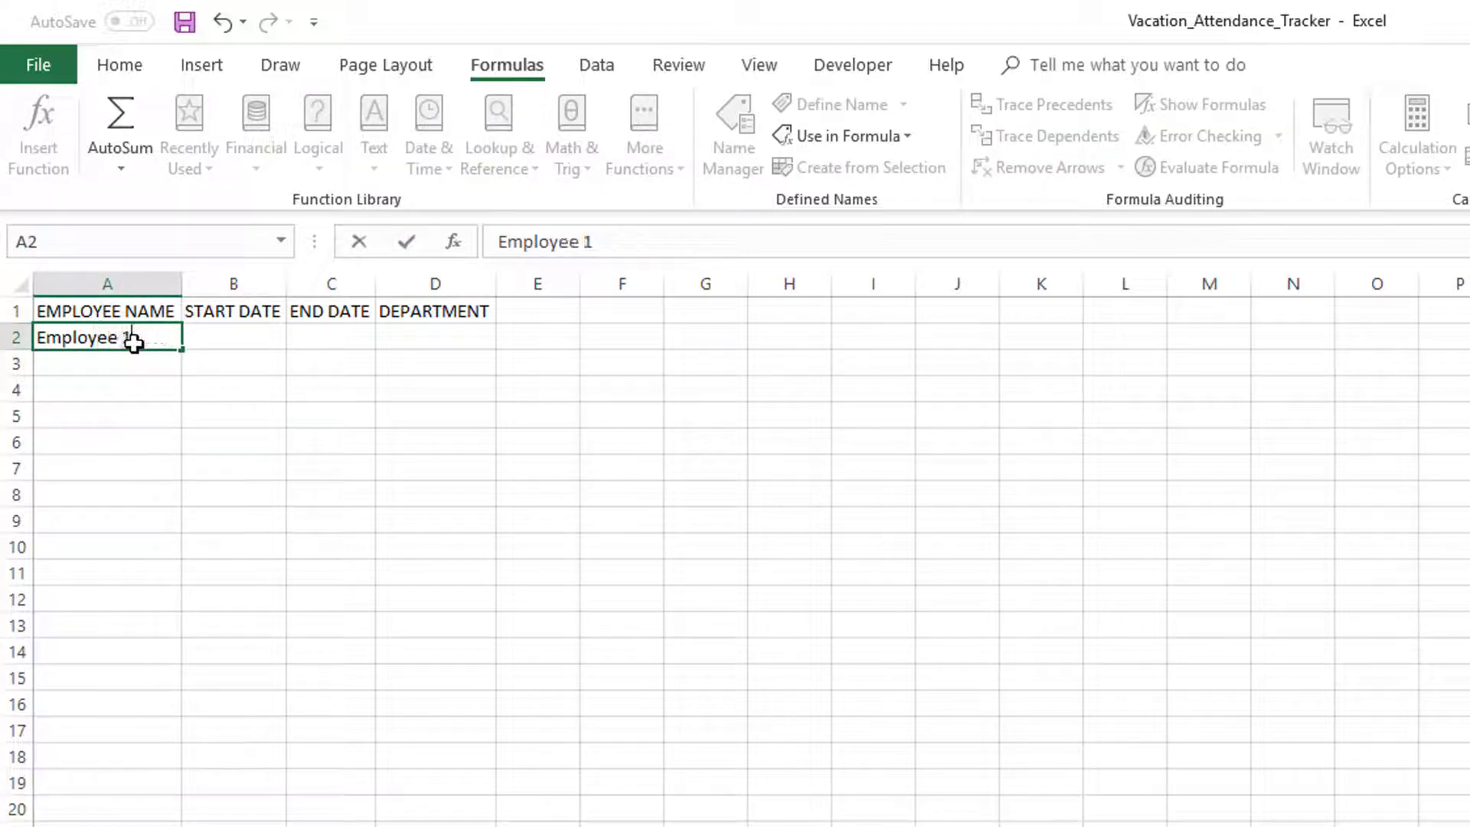
{"action": "key", "text": "Tab"}
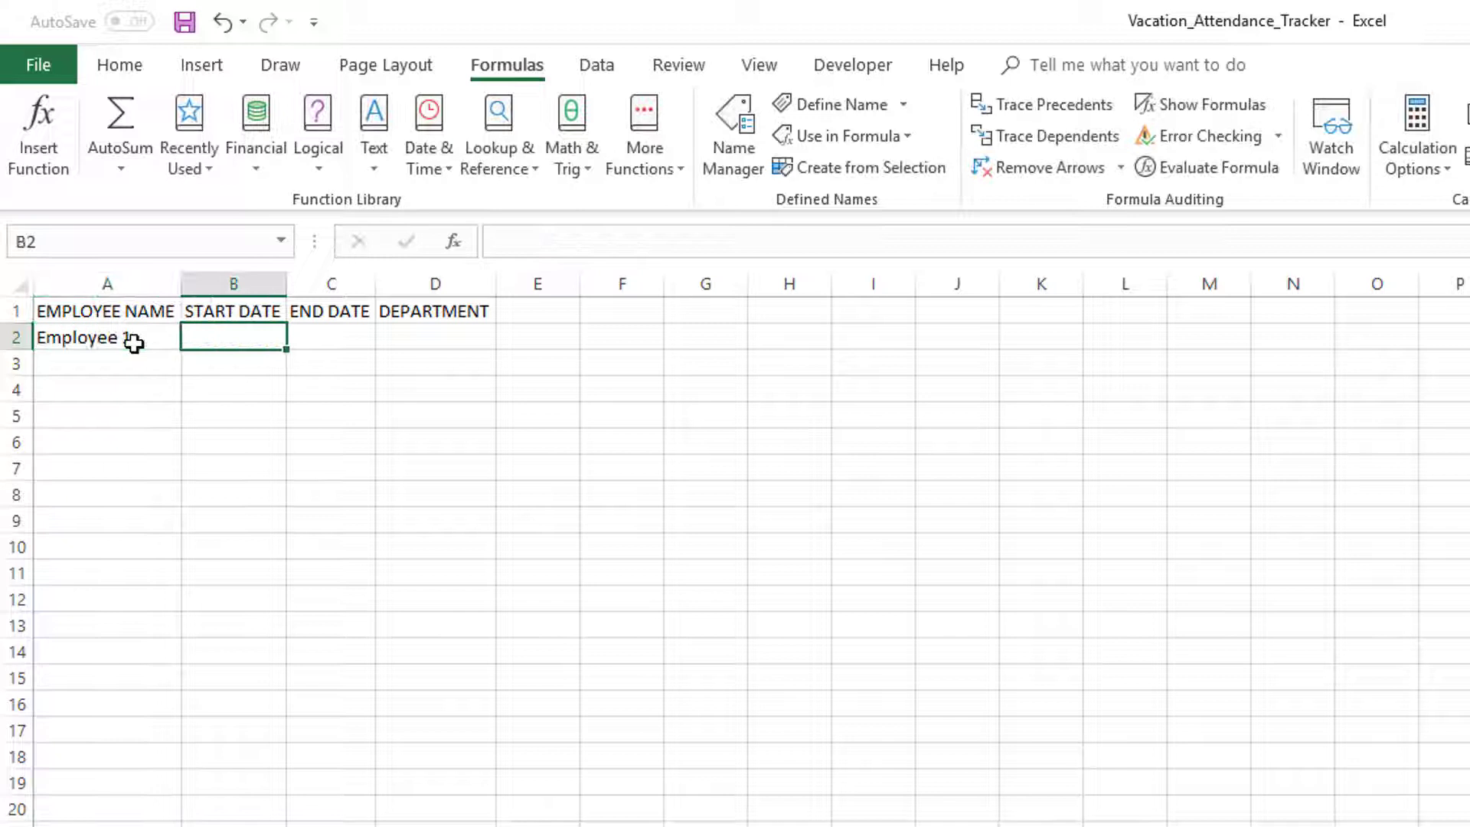
{"action": "type", "text": "1/6/2015"}
{"action": "key", "text": "Tab"}
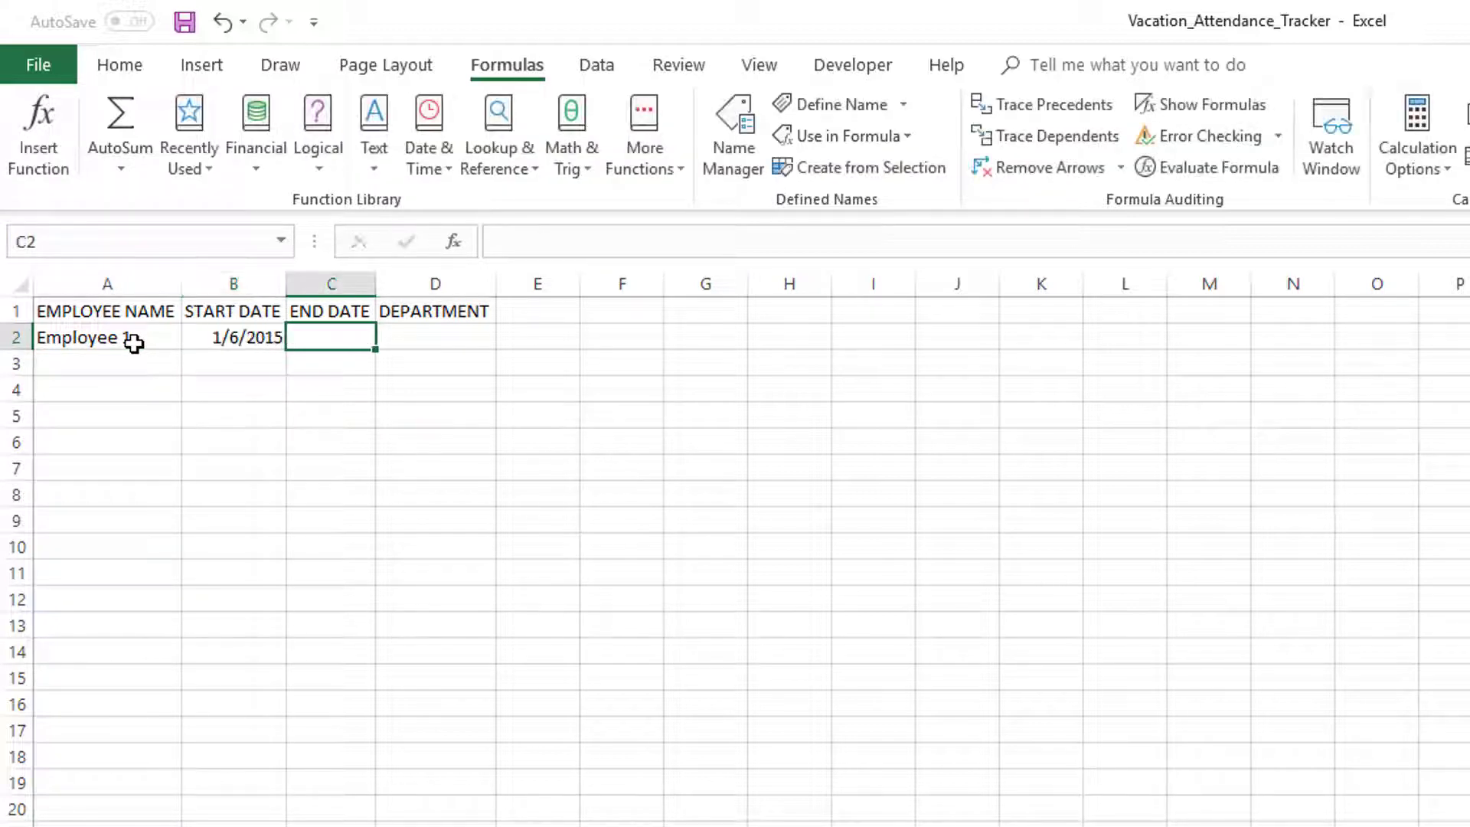
{"action": "type", "text": "6/10/2018"}
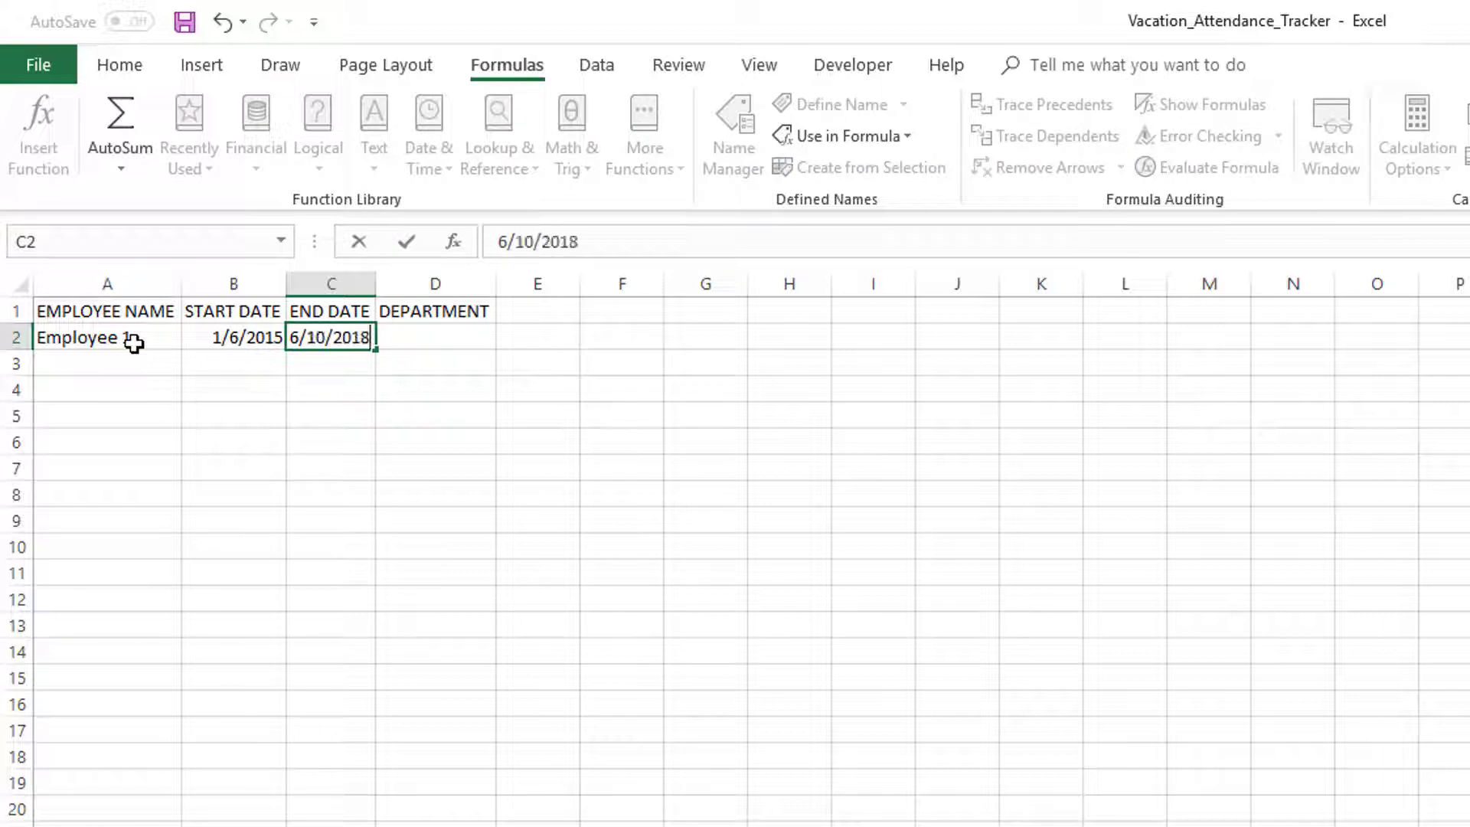
{"action": "key", "text": "Return"}
{"action": "key", "text": "Tab"}
{"action": "key", "text": "Up"}
{"action": "key", "text": "Tab"}
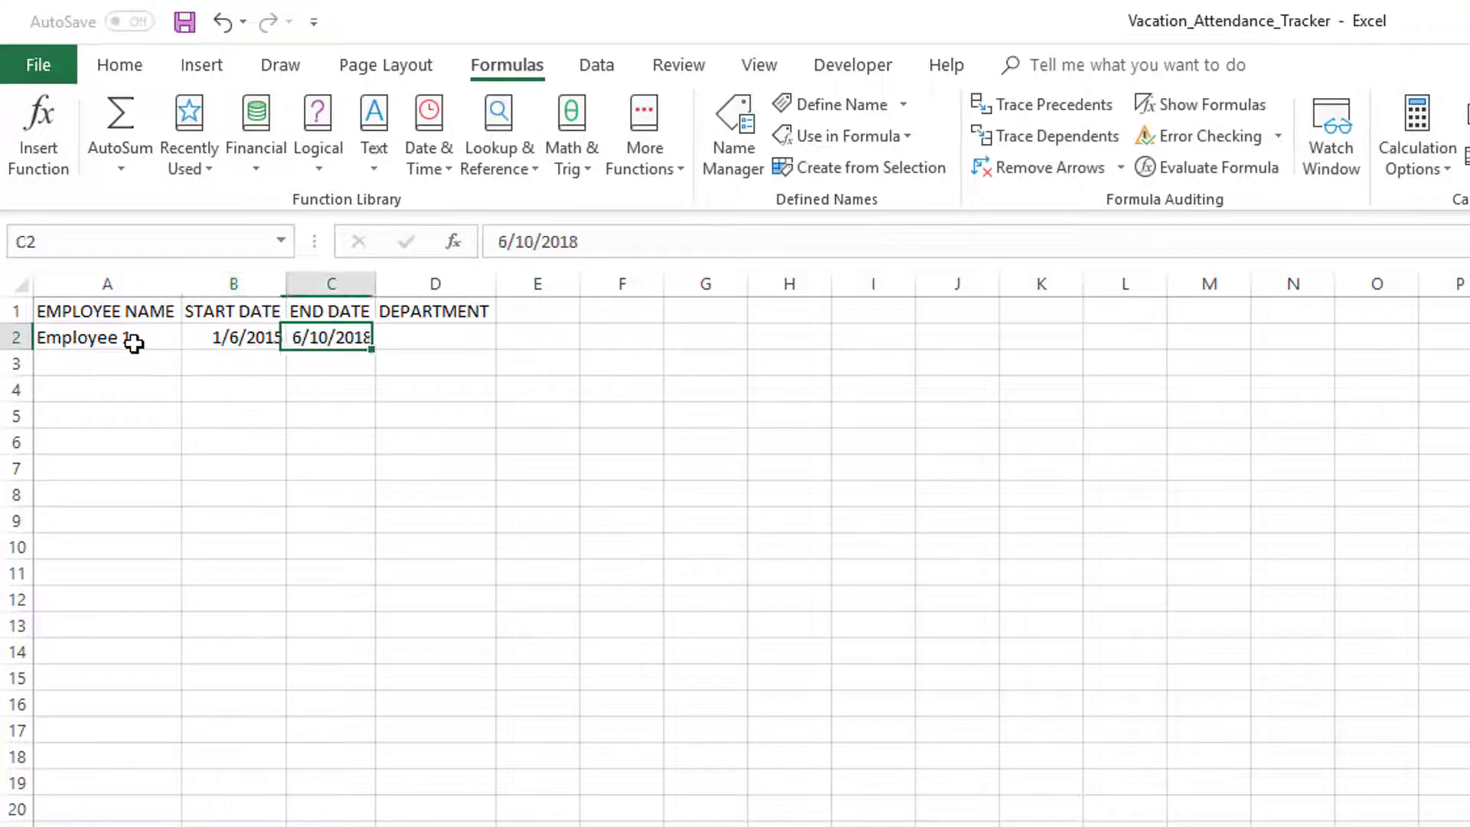
{"action": "key", "text": "Tab"}
{"action": "type", "text": "HR"}
{"action": "key", "text": "Return"}
{"action": "key", "text": "Left"}
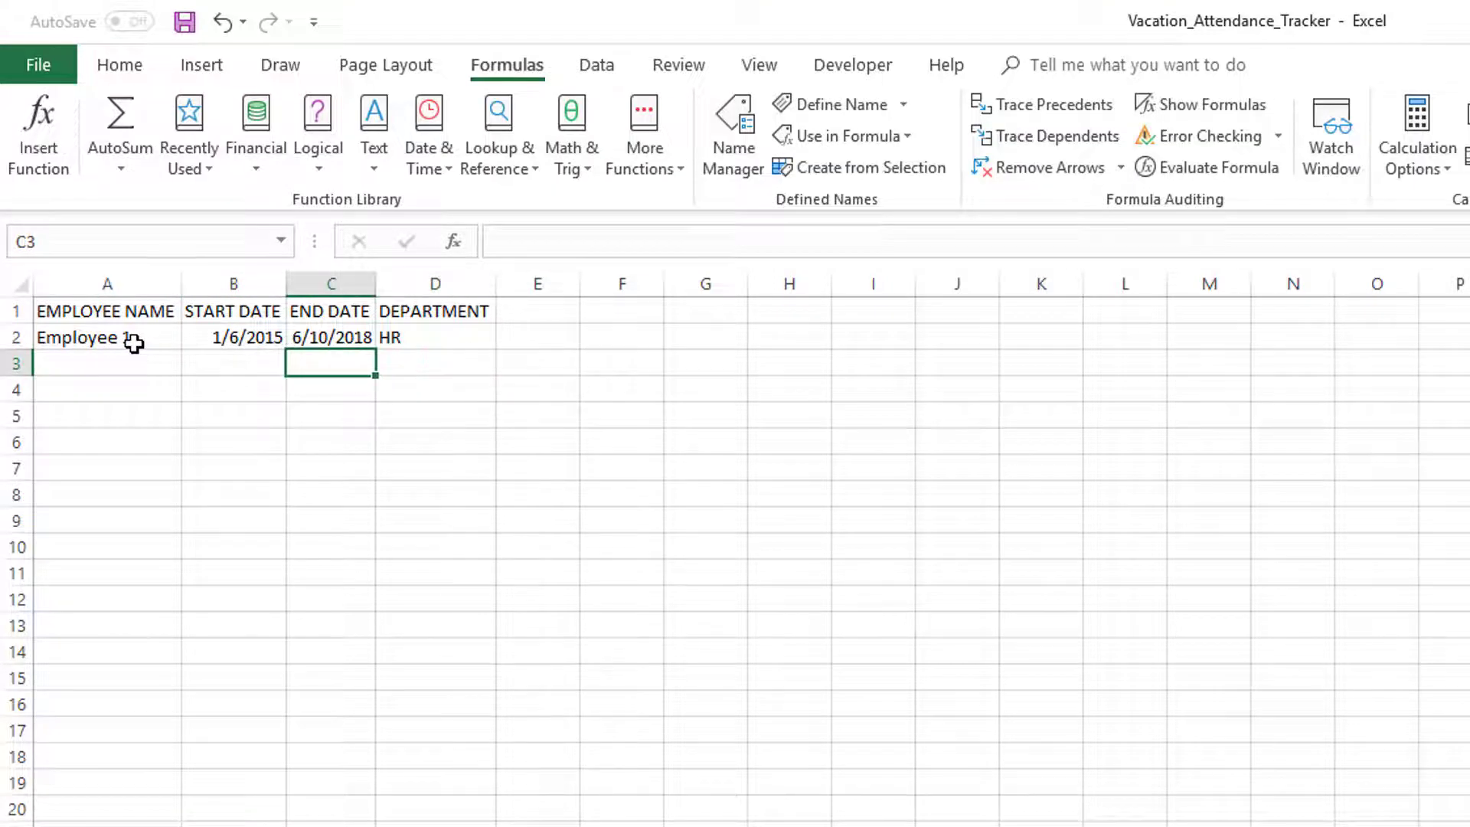
{"action": "key", "text": "Left"}
{"action": "key", "text": "Left"}
Fill names Employee 2–4 down to A5, and give row 3 start 6/12/2018 and Finance
{"action": "left_click", "coordinate": [134, 344]}
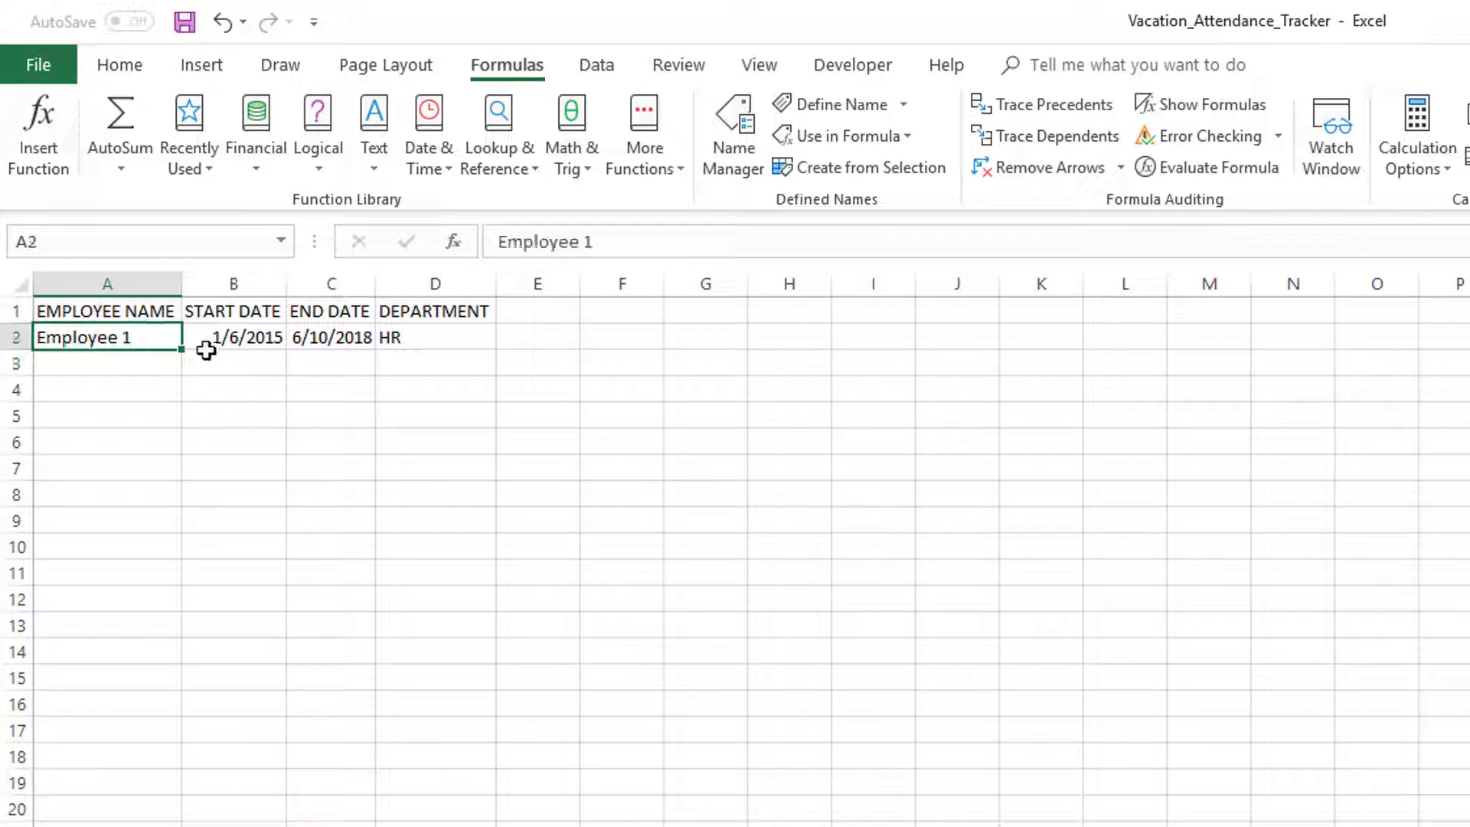
{"action": "left_click_drag", "start_coordinate": [184, 353], "coordinate": [171, 423]}
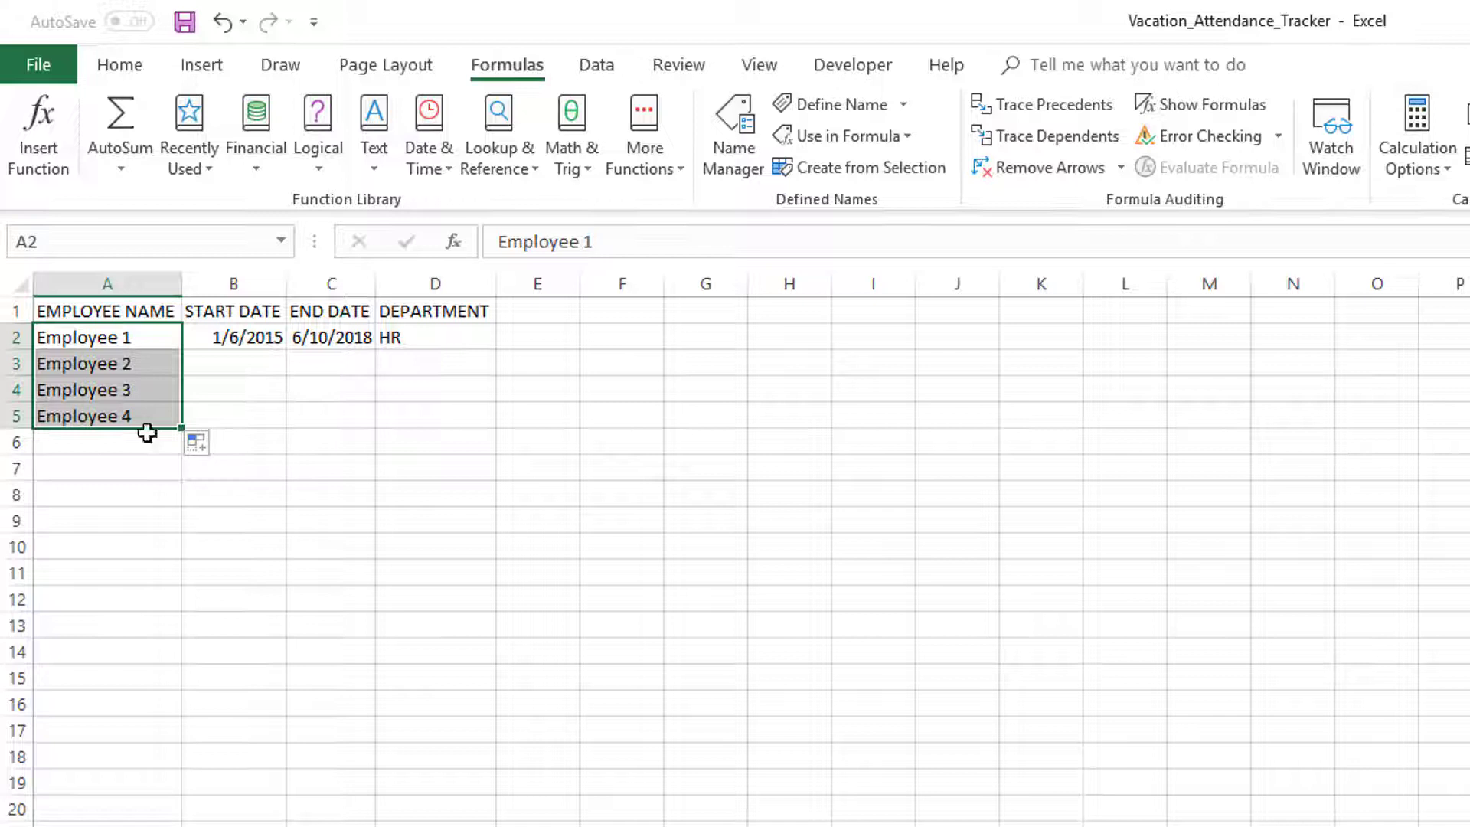
{"action": "left_click", "coordinate": [244, 366]}
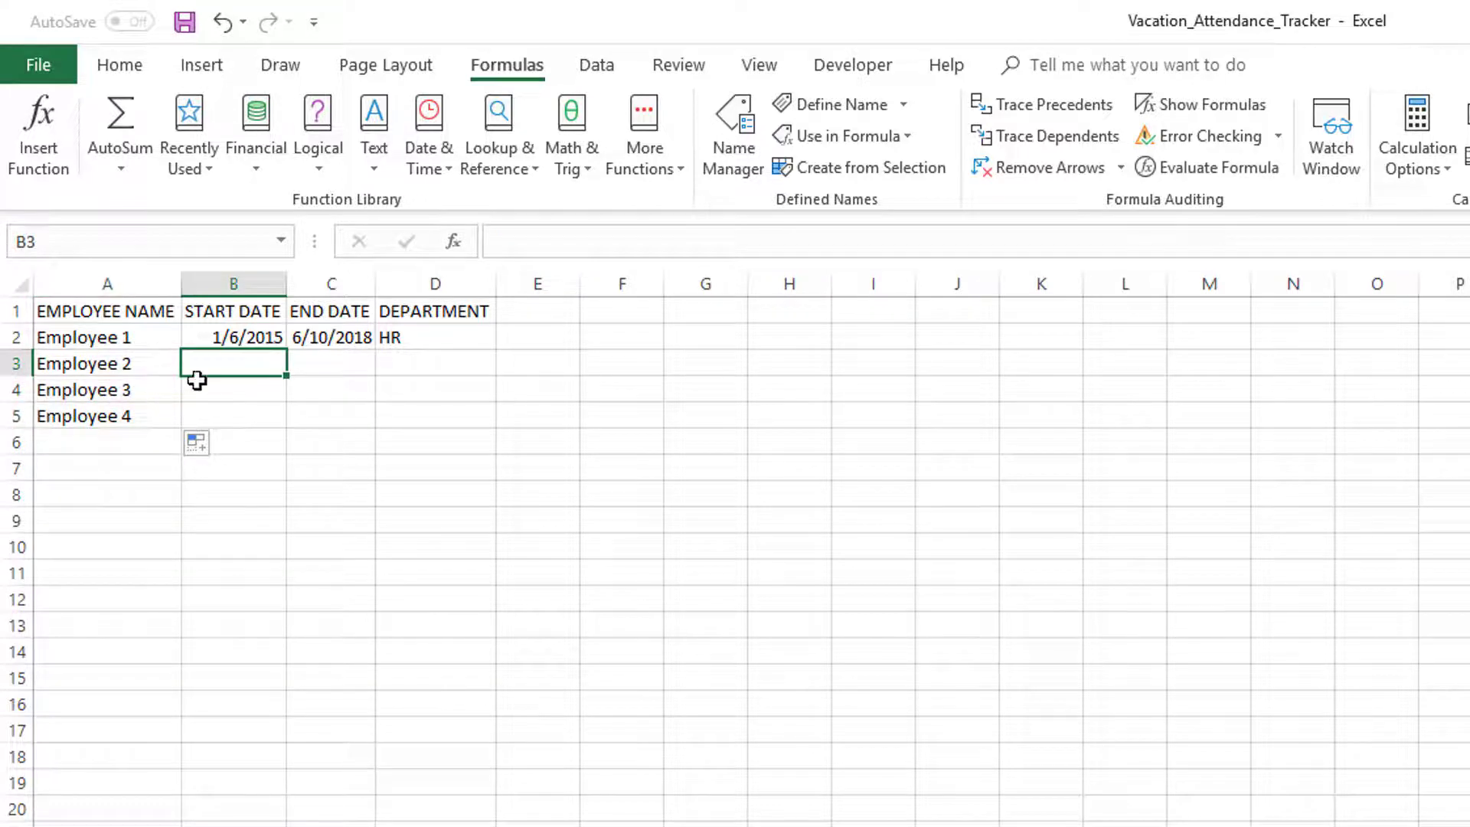
{"action": "type", "text": "6/1"}
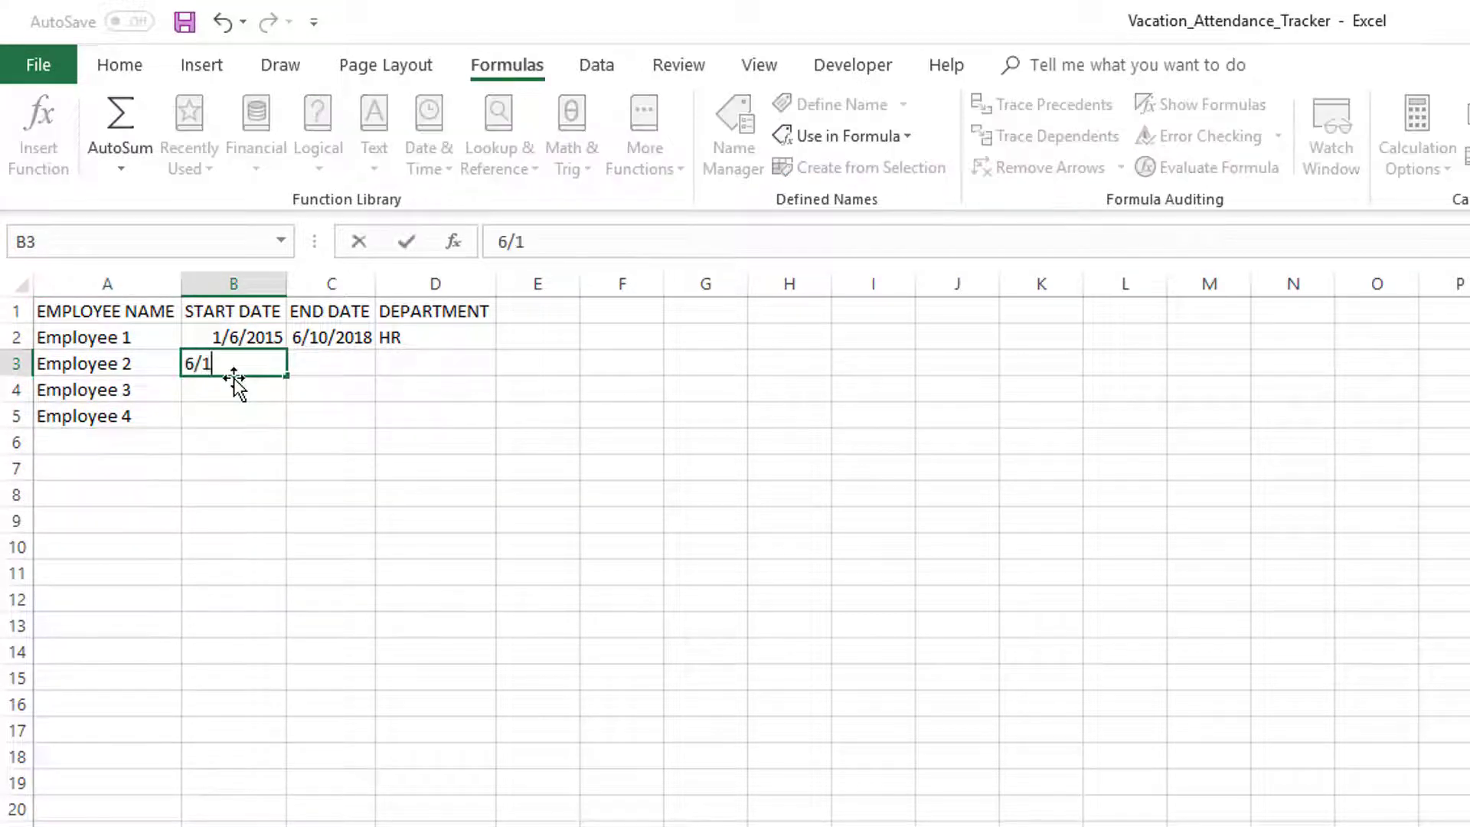
{"action": "type", "text": "2/2018"}
{"action": "key", "text": "Tab"}
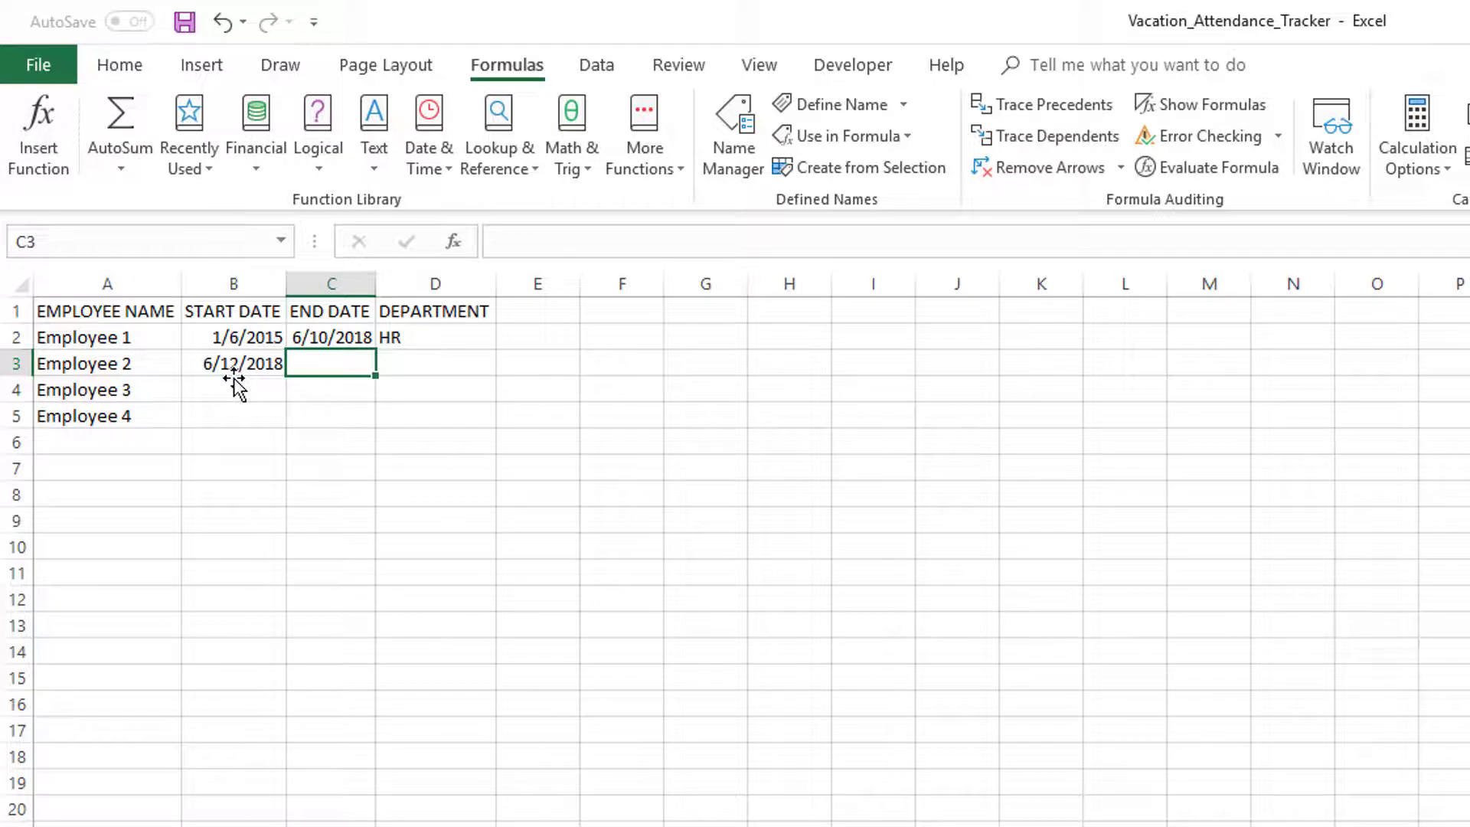
{"action": "key", "text": "Tab"}
{"action": "type", "text": "Fi"}
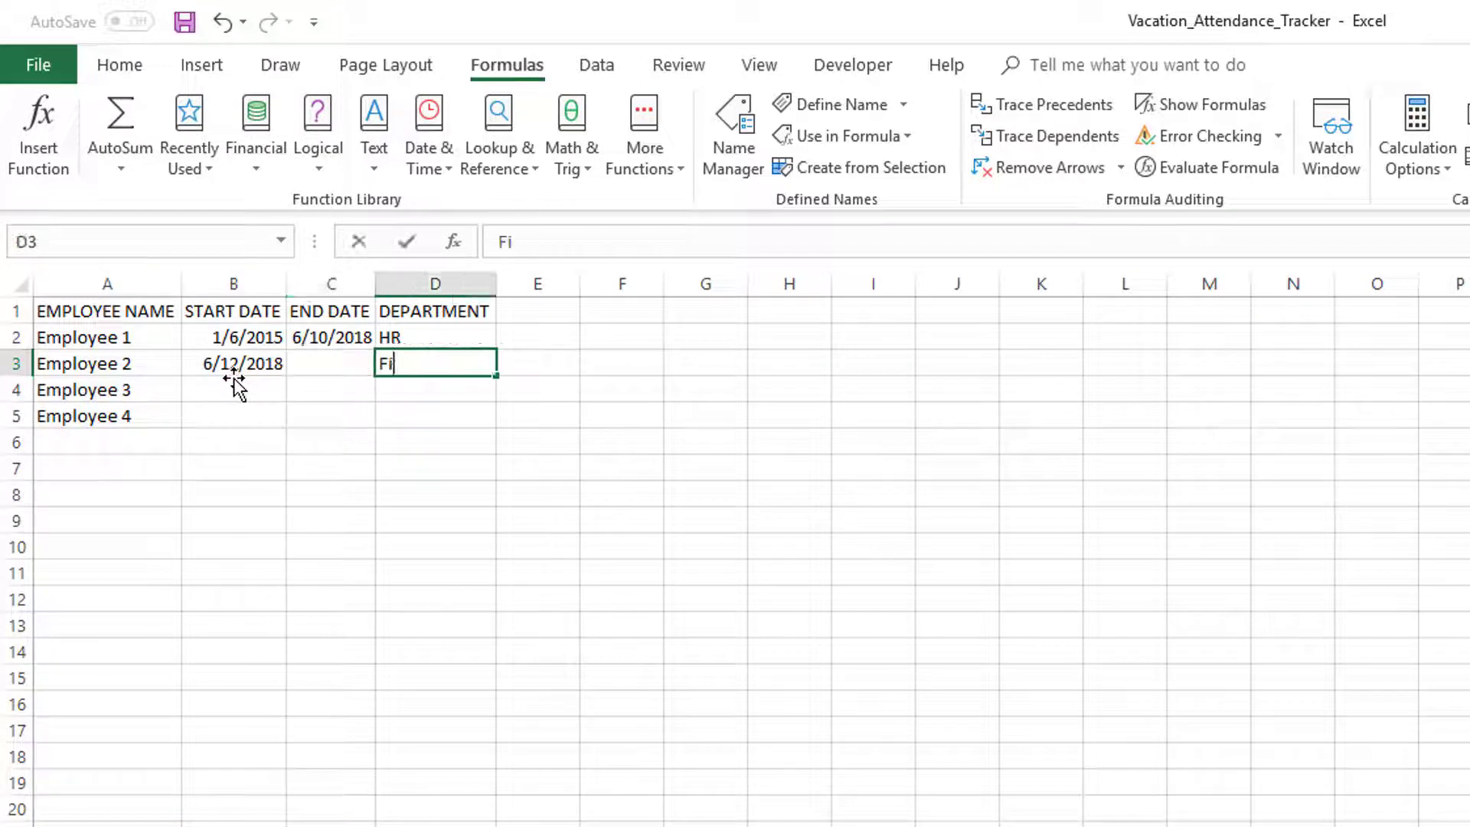
{"action": "type", "text": "nance"}
{"action": "key", "text": "Down"}
Give row 4 start 5/1/2017 with Sales, and row 5 start 5/1/2018 with HR
{"action": "left_click", "coordinate": [235, 388]}
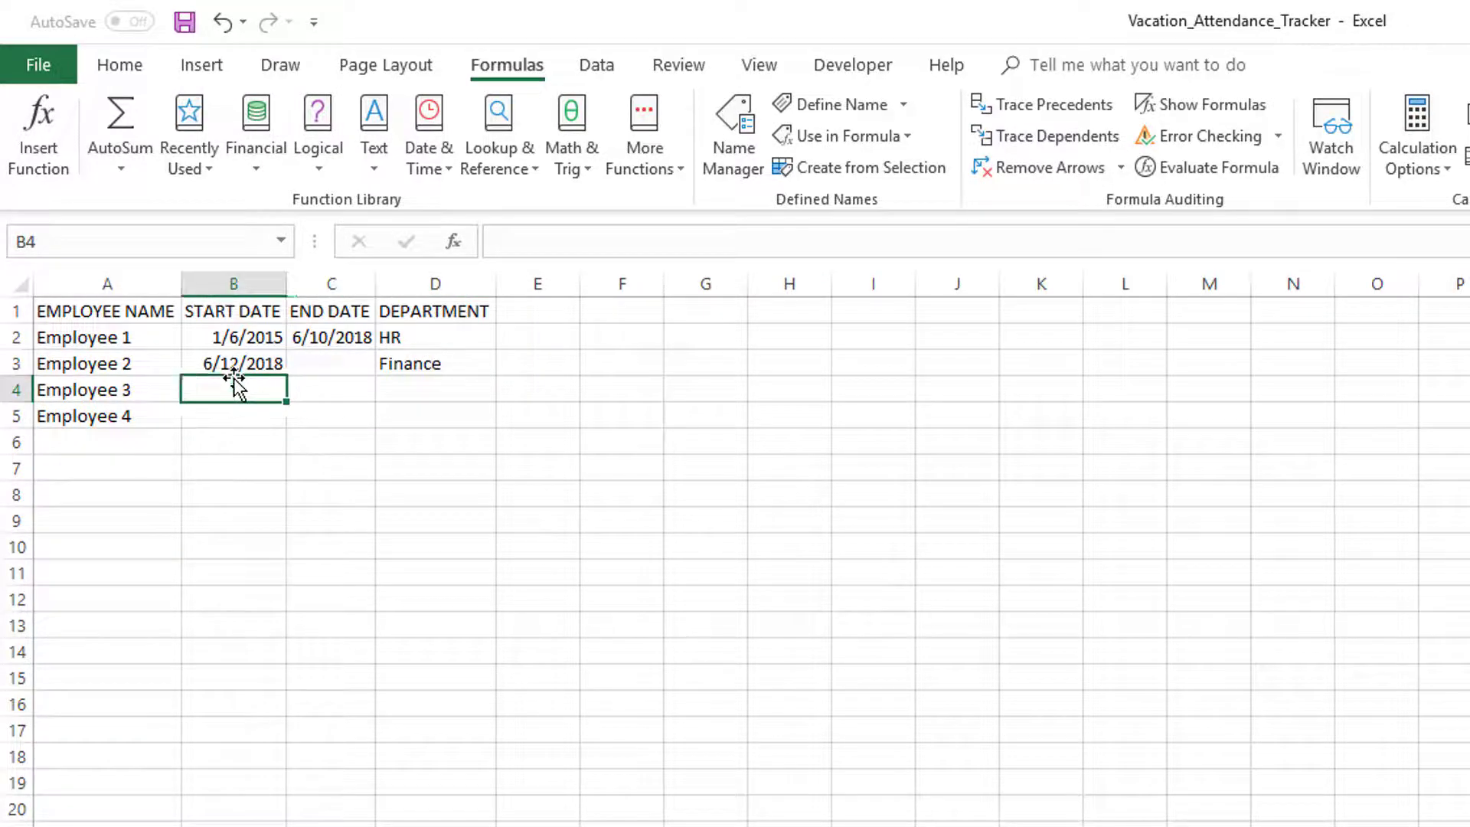
{"action": "type", "text": "5/1/2017"}
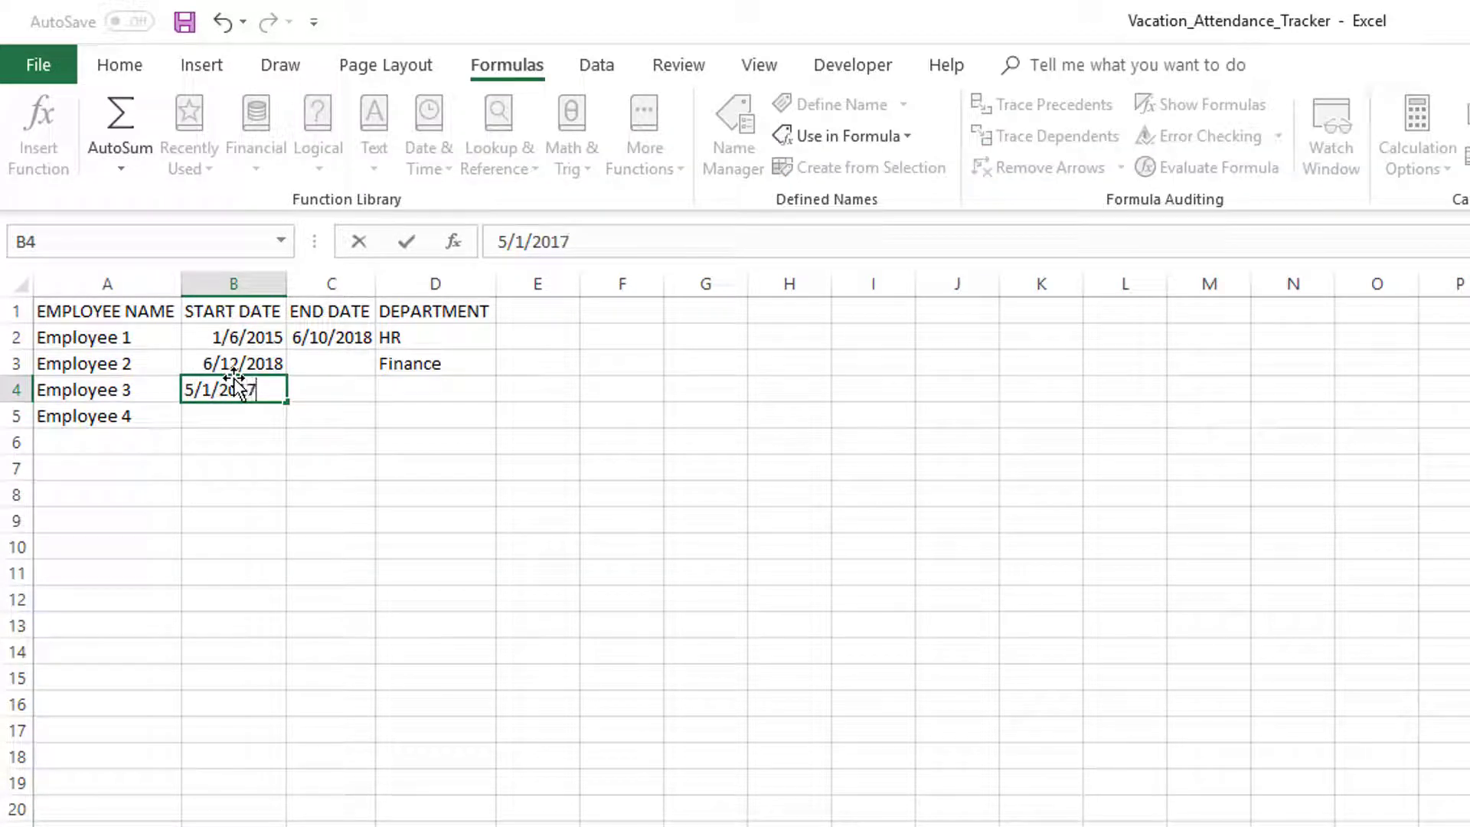
{"action": "key", "text": "Tab"}
{"action": "key", "text": "Tab"}
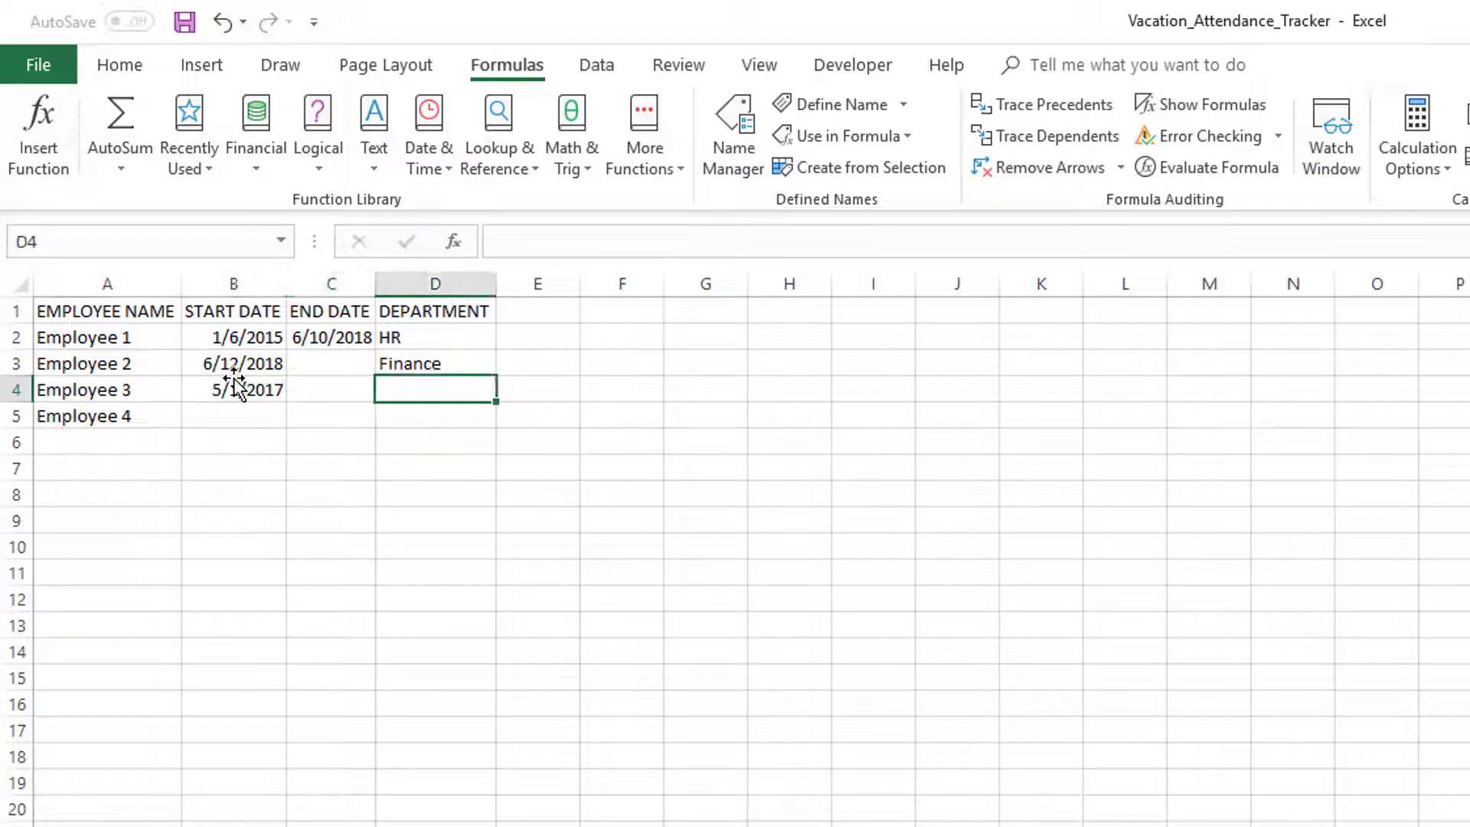
{"action": "type", "text": "Sales"}
{"action": "key", "text": "Return"}
{"action": "key", "text": "Left"}
{"action": "key", "text": "Right"}
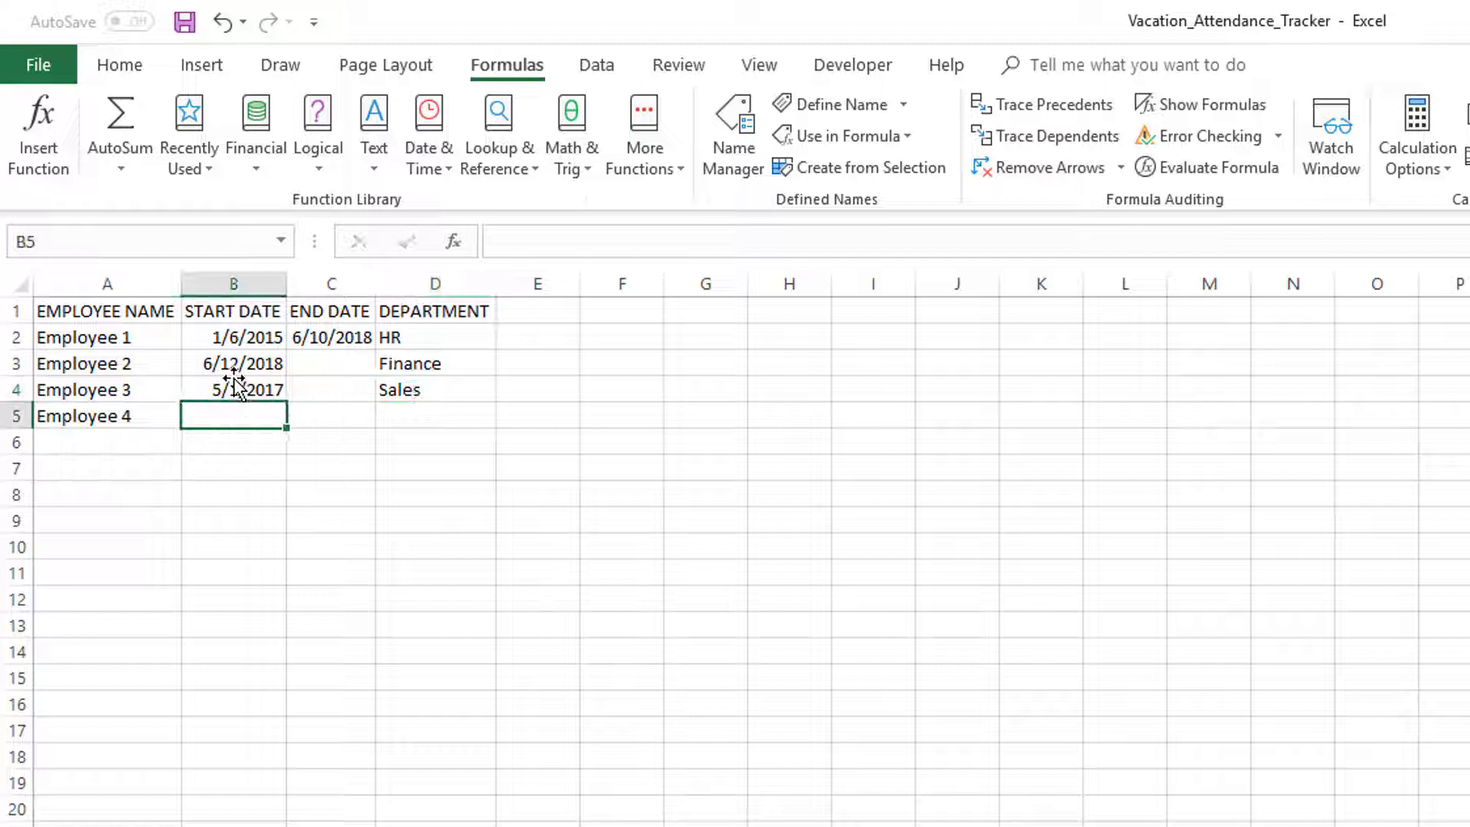
{"action": "type", "text": "5/1/2018"}
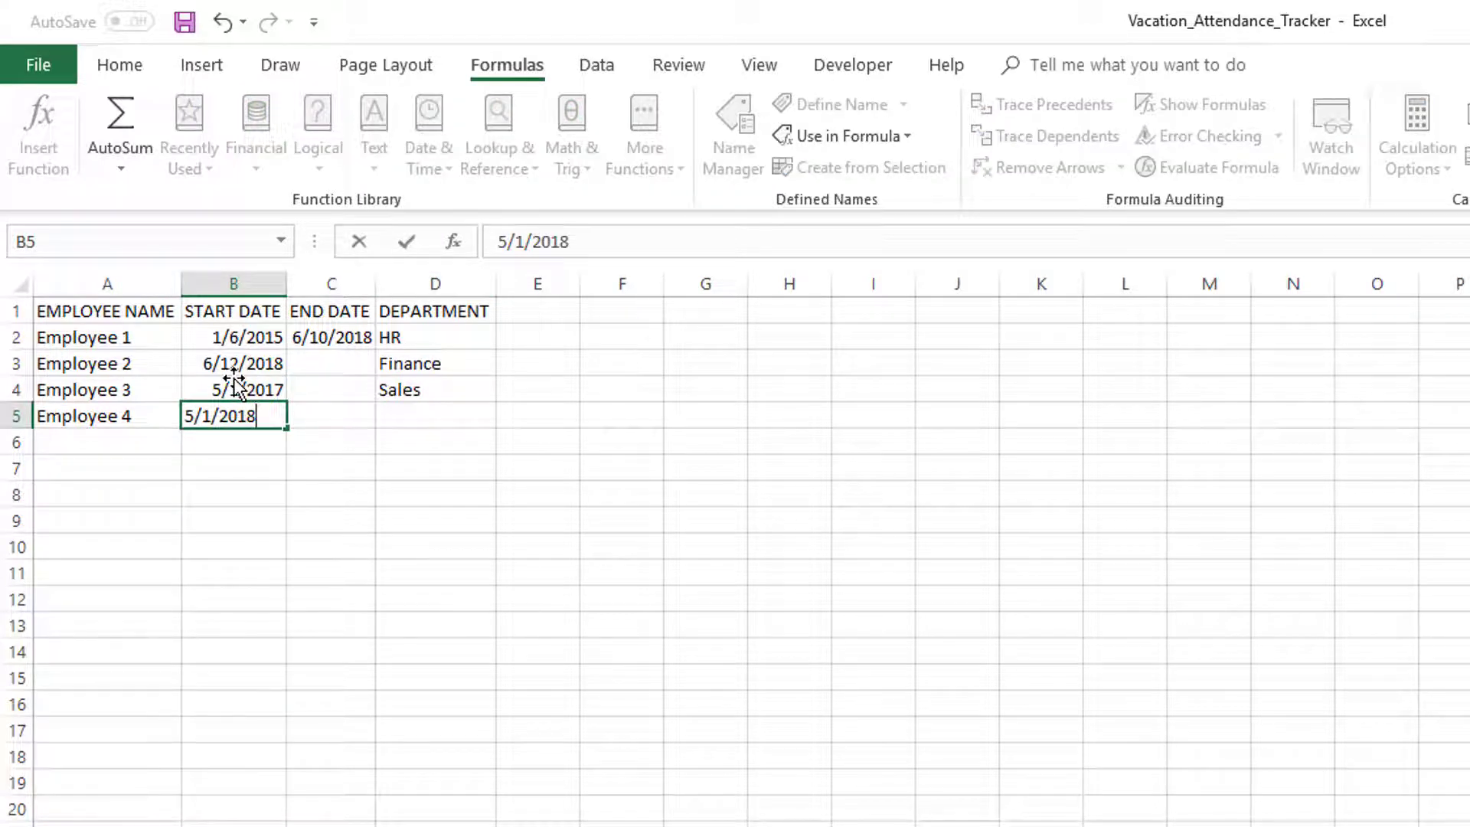
{"action": "key", "text": "Tab"}
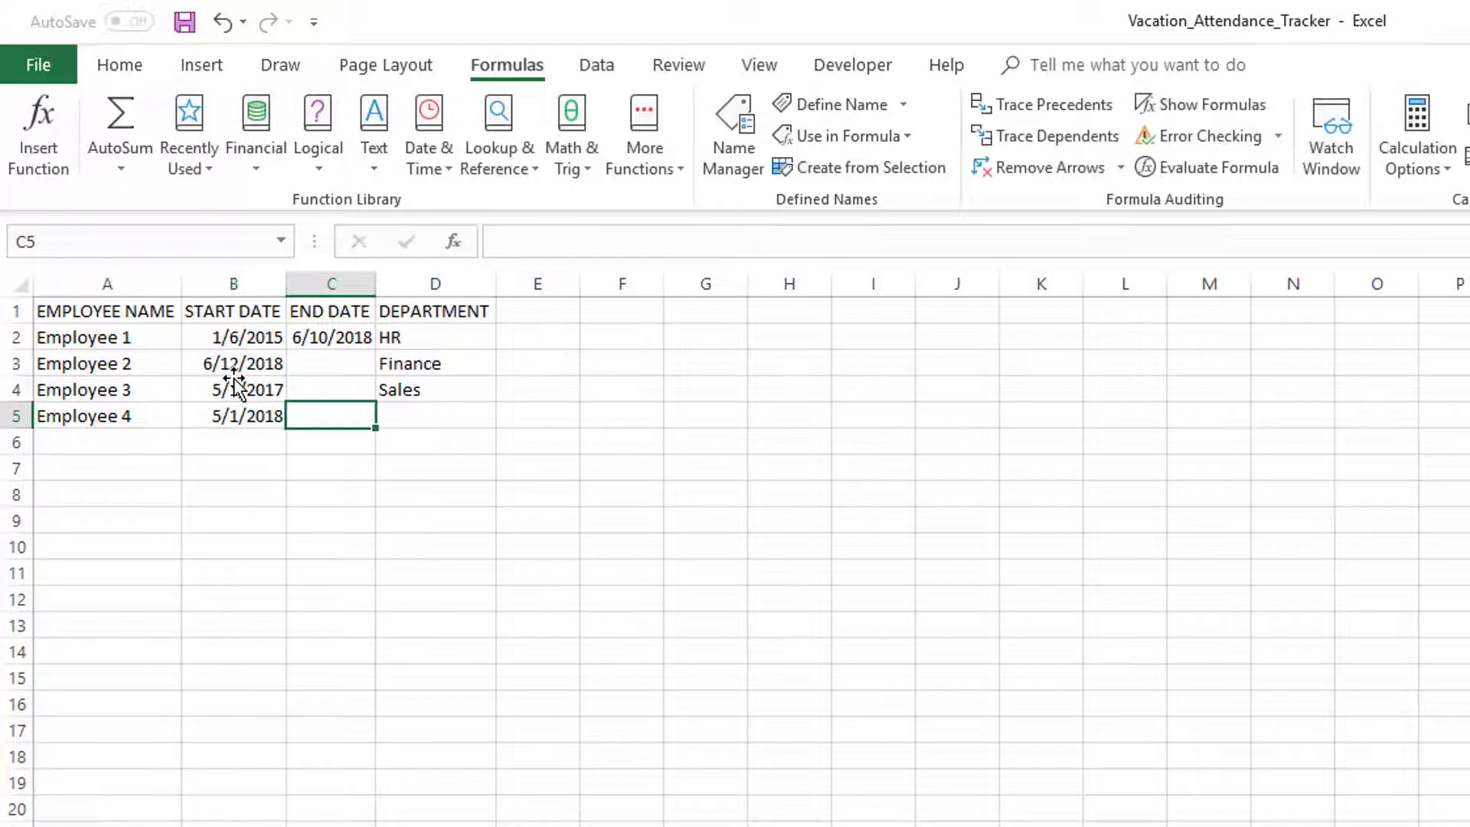
{"action": "key", "text": "Tab"}
{"action": "type", "text": "HR"}
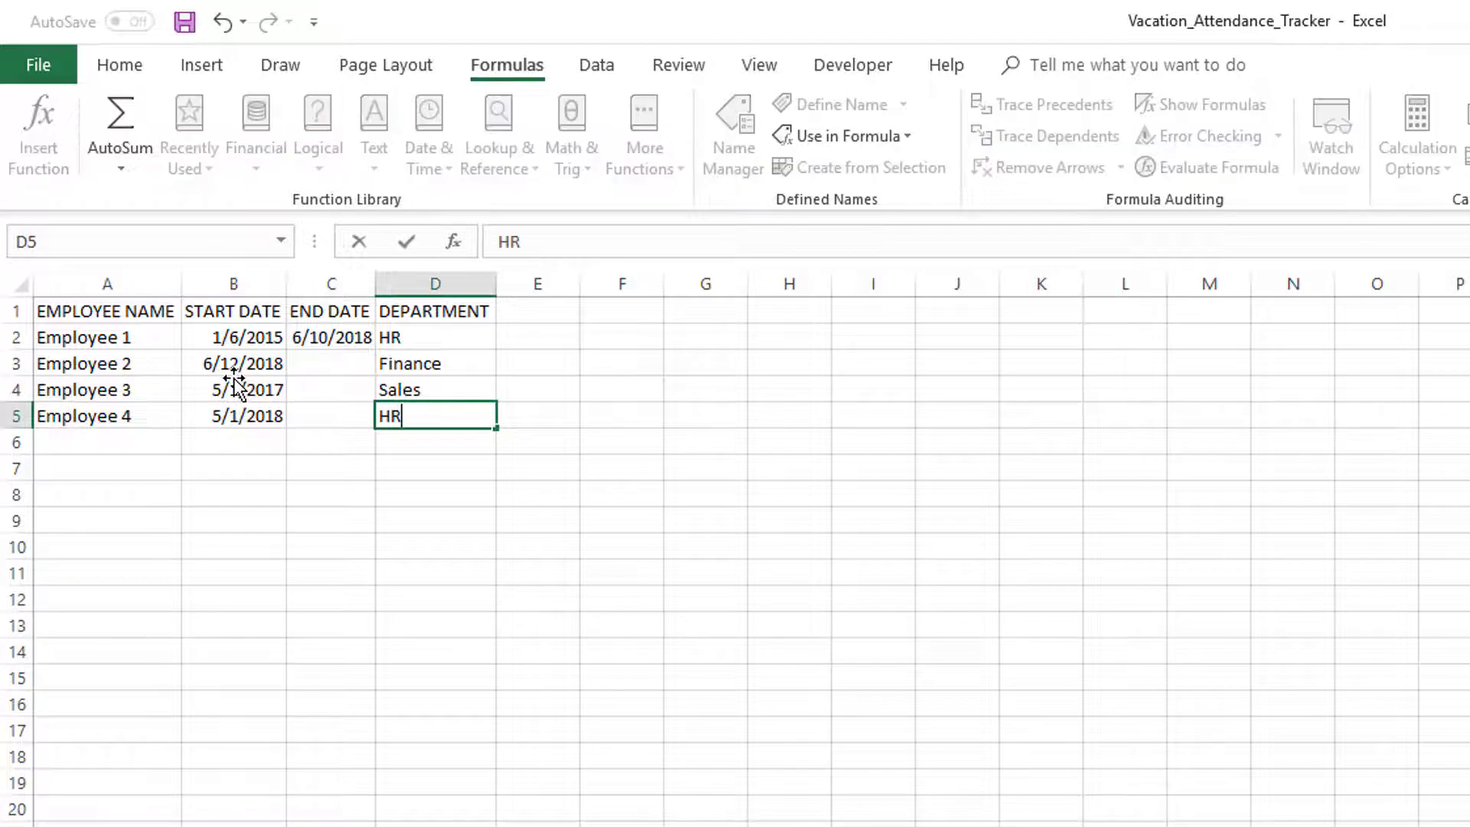
{"action": "key", "text": "Return"}
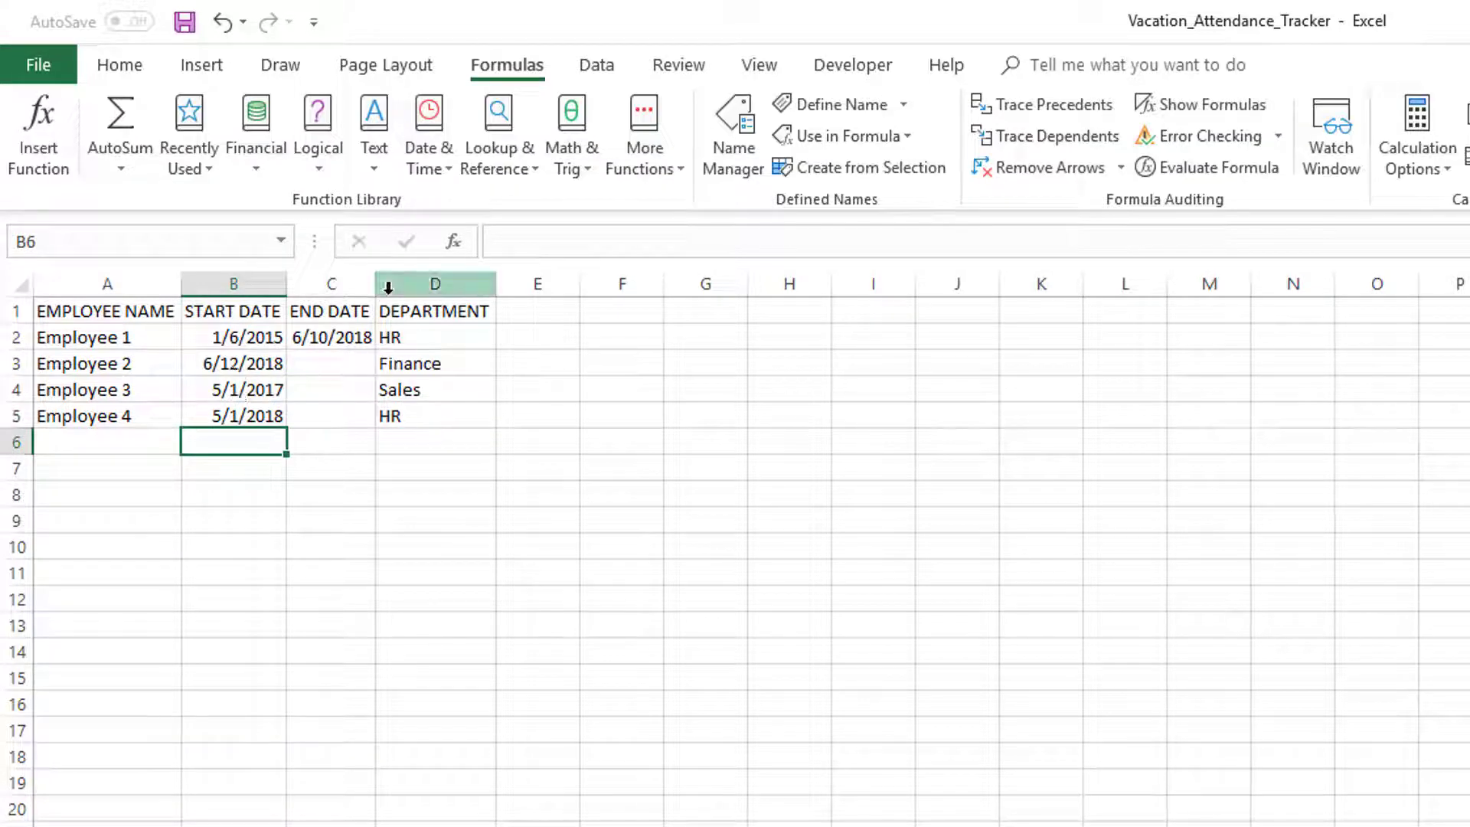
Widen column C, convert A1:D5 into a table with headers, and name it T_EMP
{"action": "left_click_drag", "start_coordinate": [375, 284], "coordinate": [400, 287]}
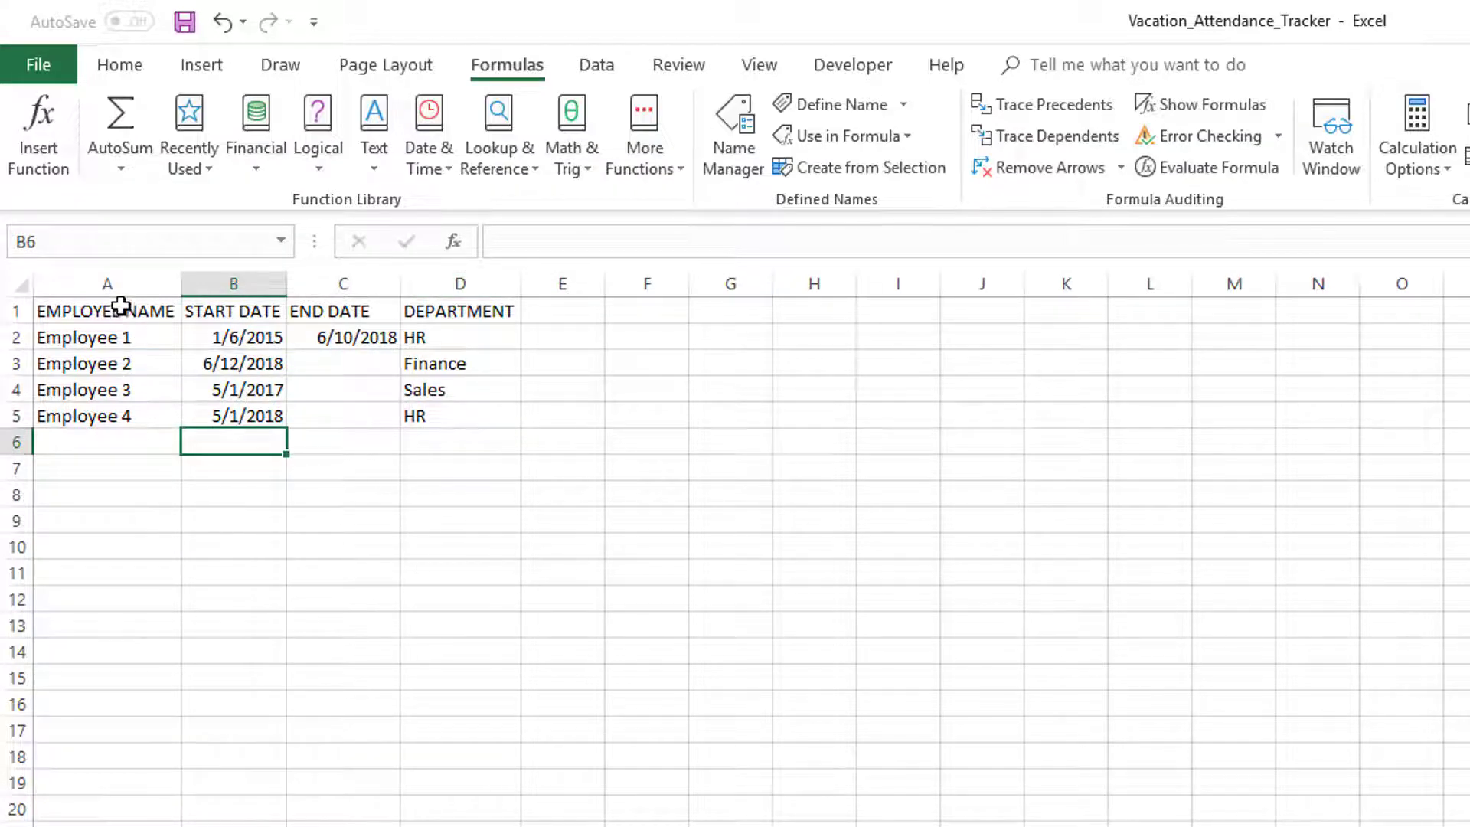
{"action": "left_click_drag", "start_coordinate": [122, 310], "coordinate": [430, 417]}
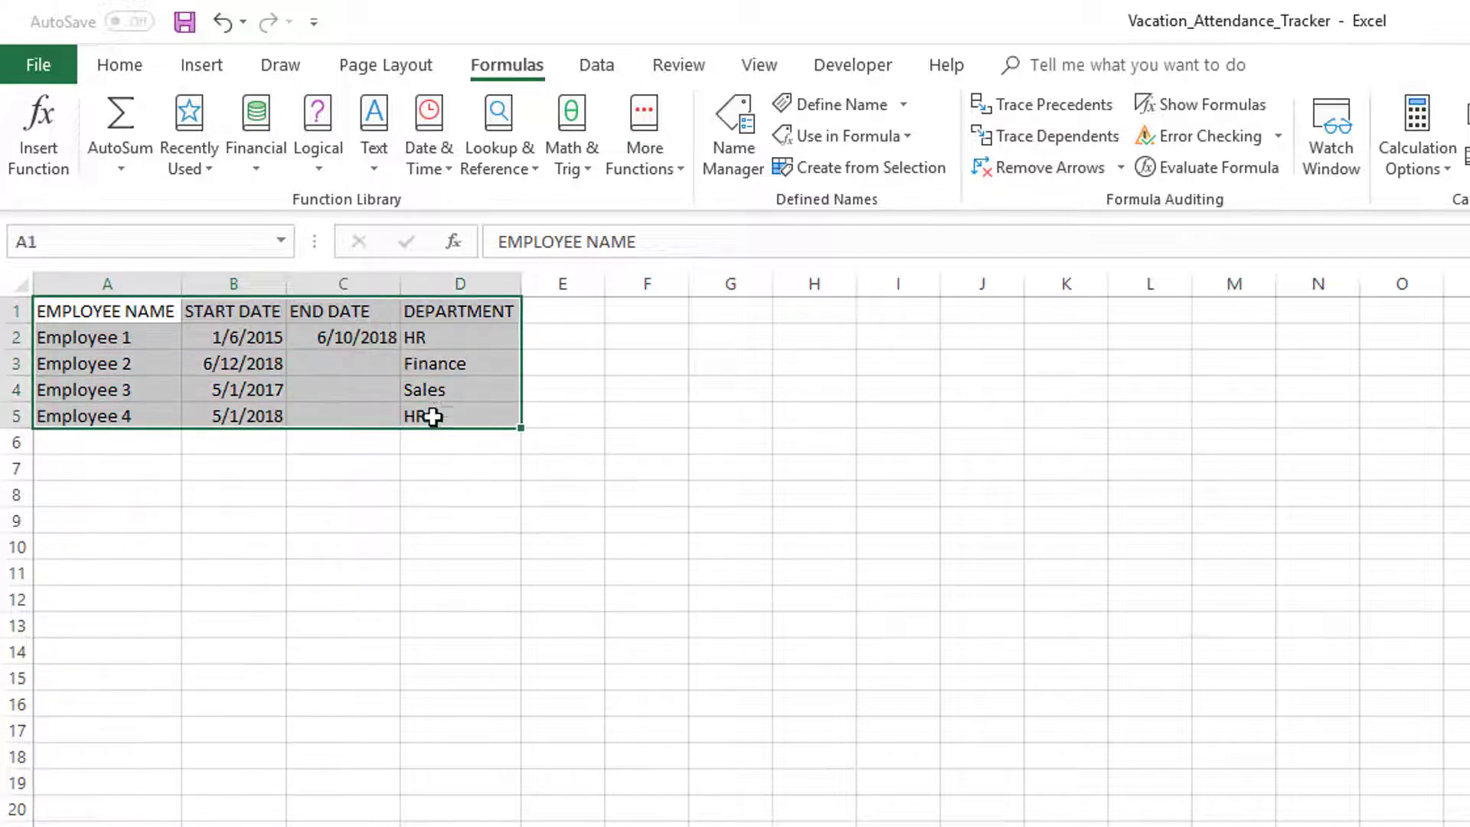
{"action": "key", "text": "ctrl+t"}
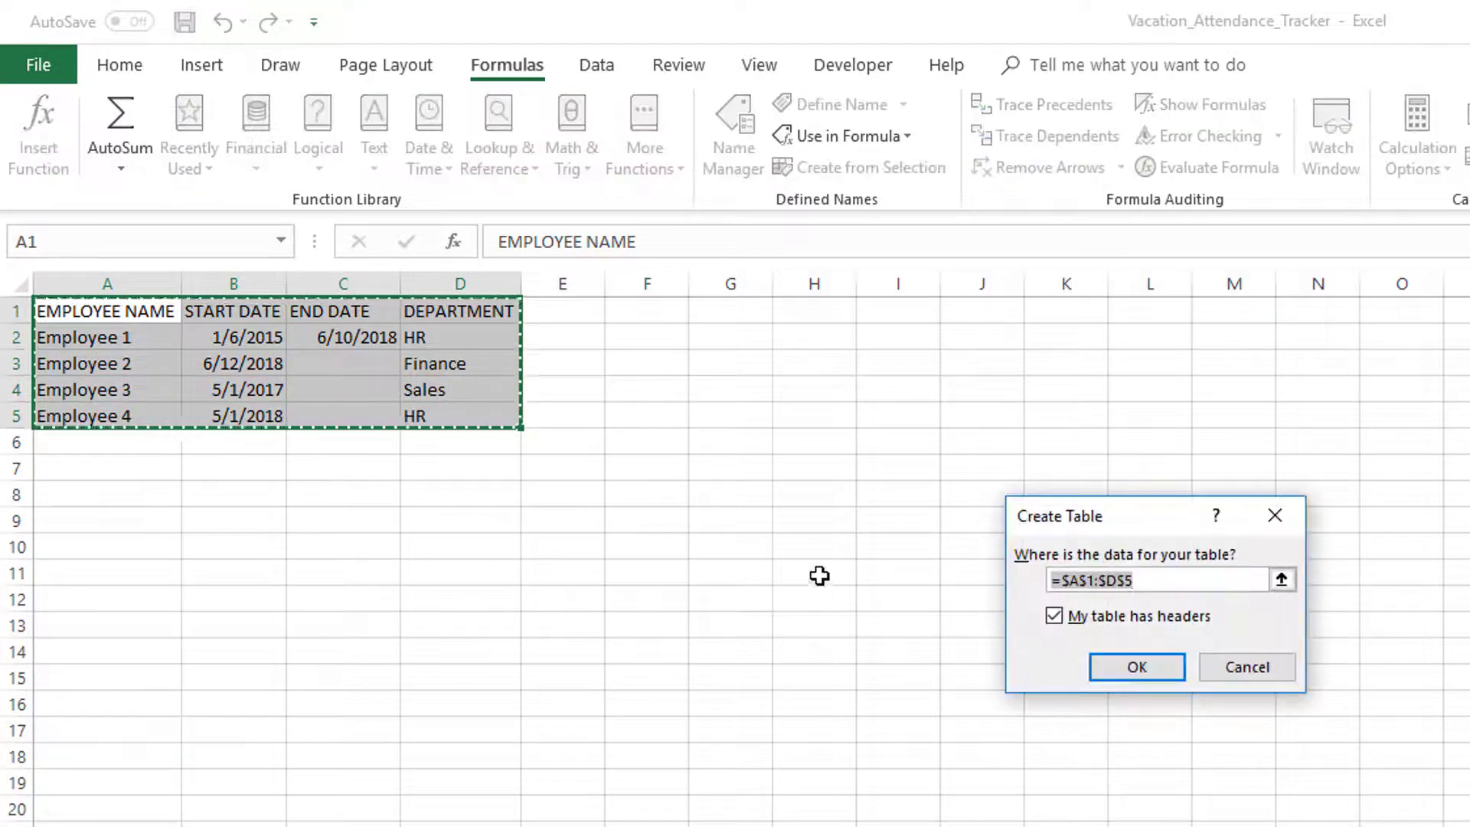
{"action": "left_click", "coordinate": [1171, 673]}
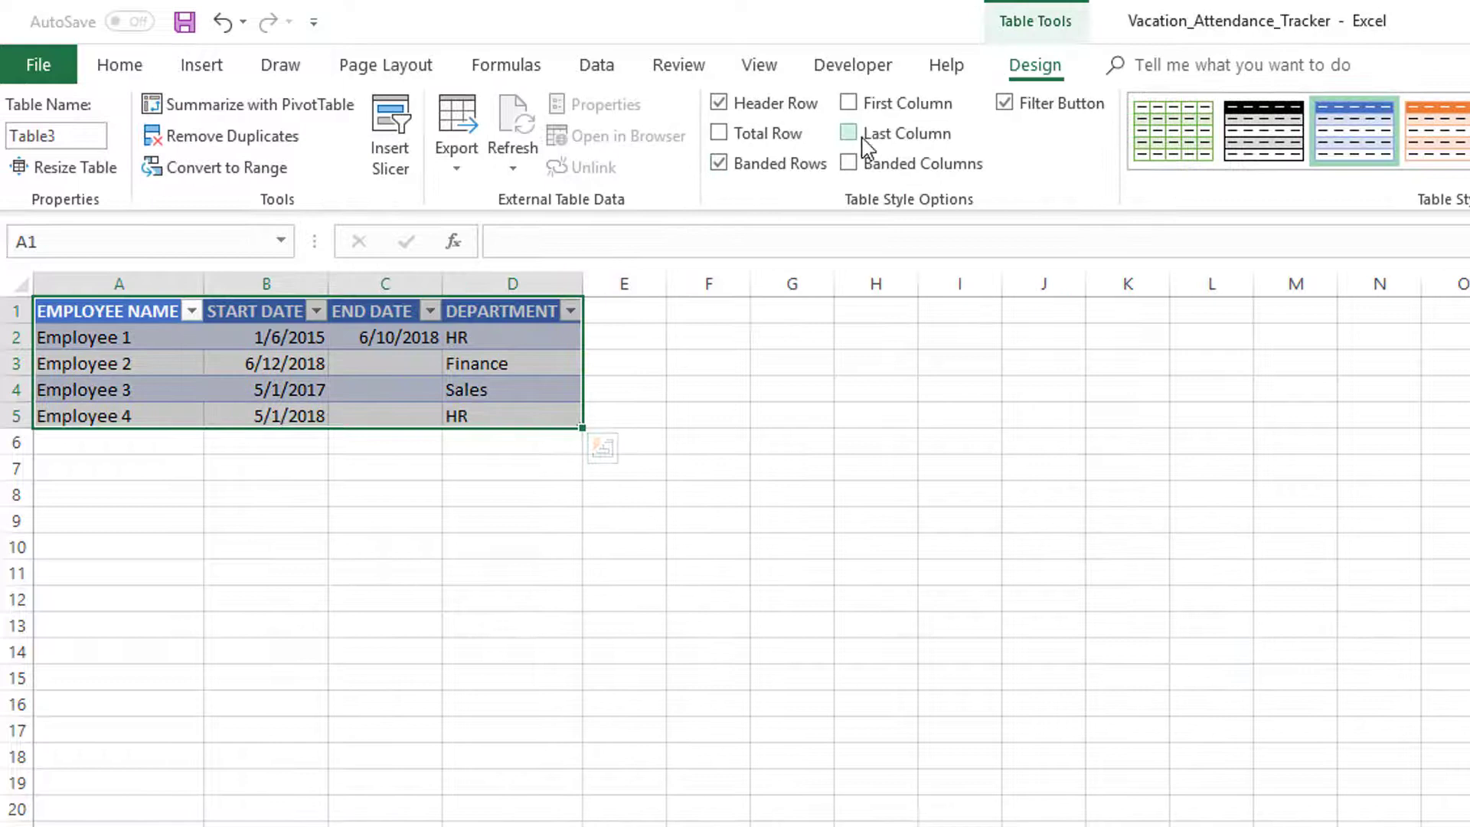
{"action": "left_click", "coordinate": [59, 144]}
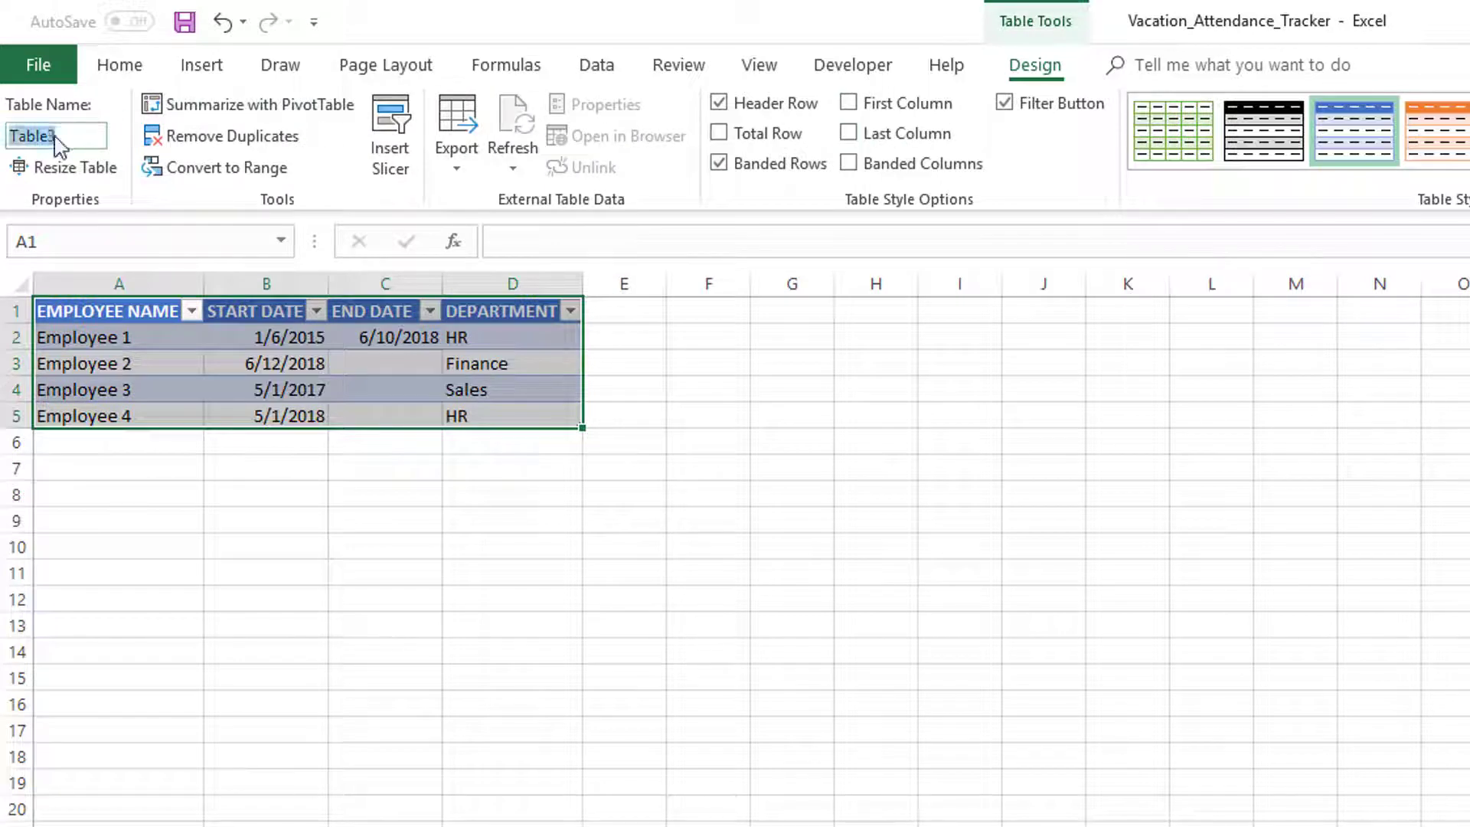
{"action": "type", "text": "T_EMP"}
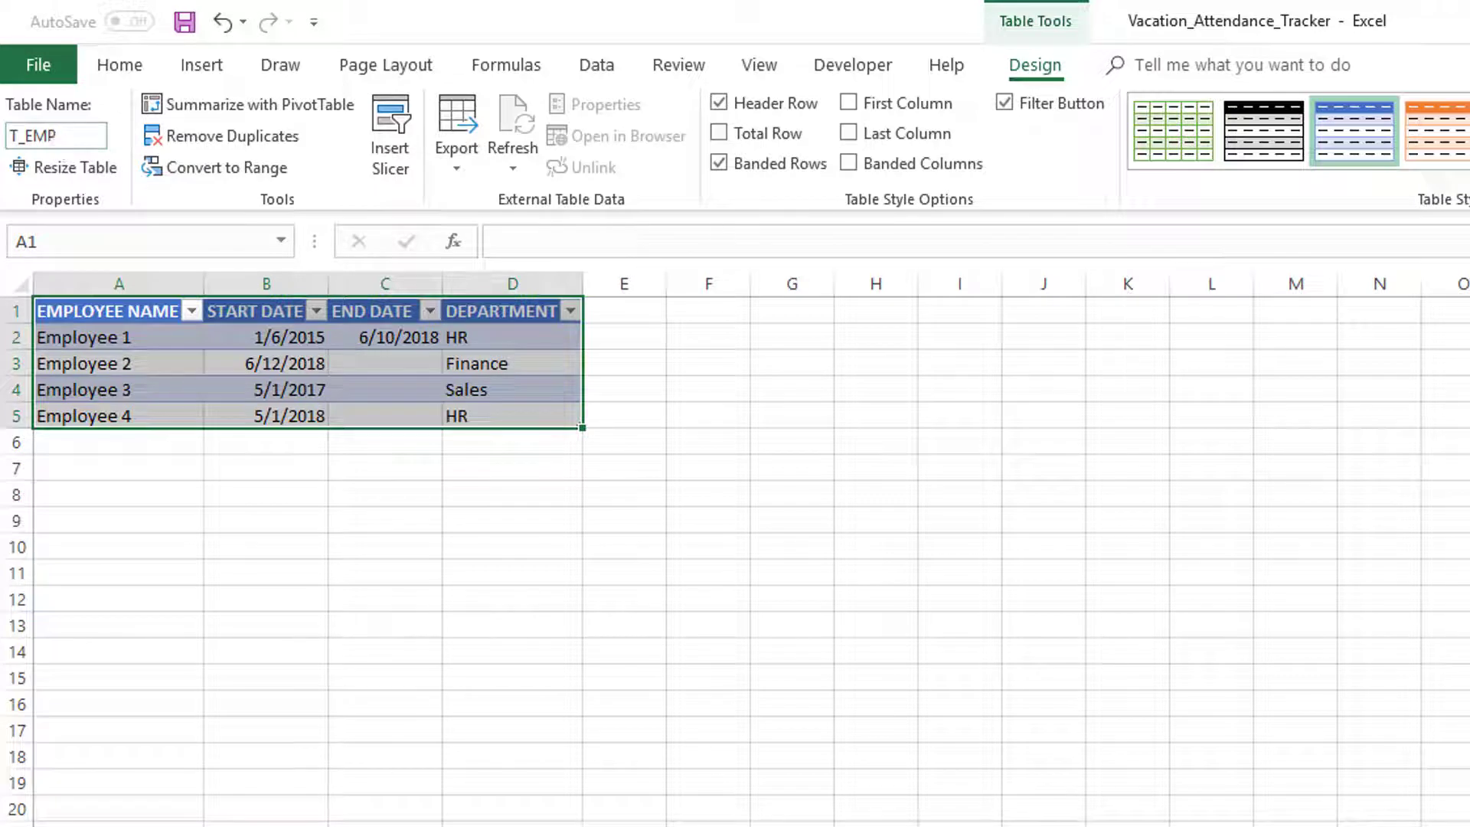
{"action": "key", "text": "Return"}
{"action": "key", "text": "Return"}
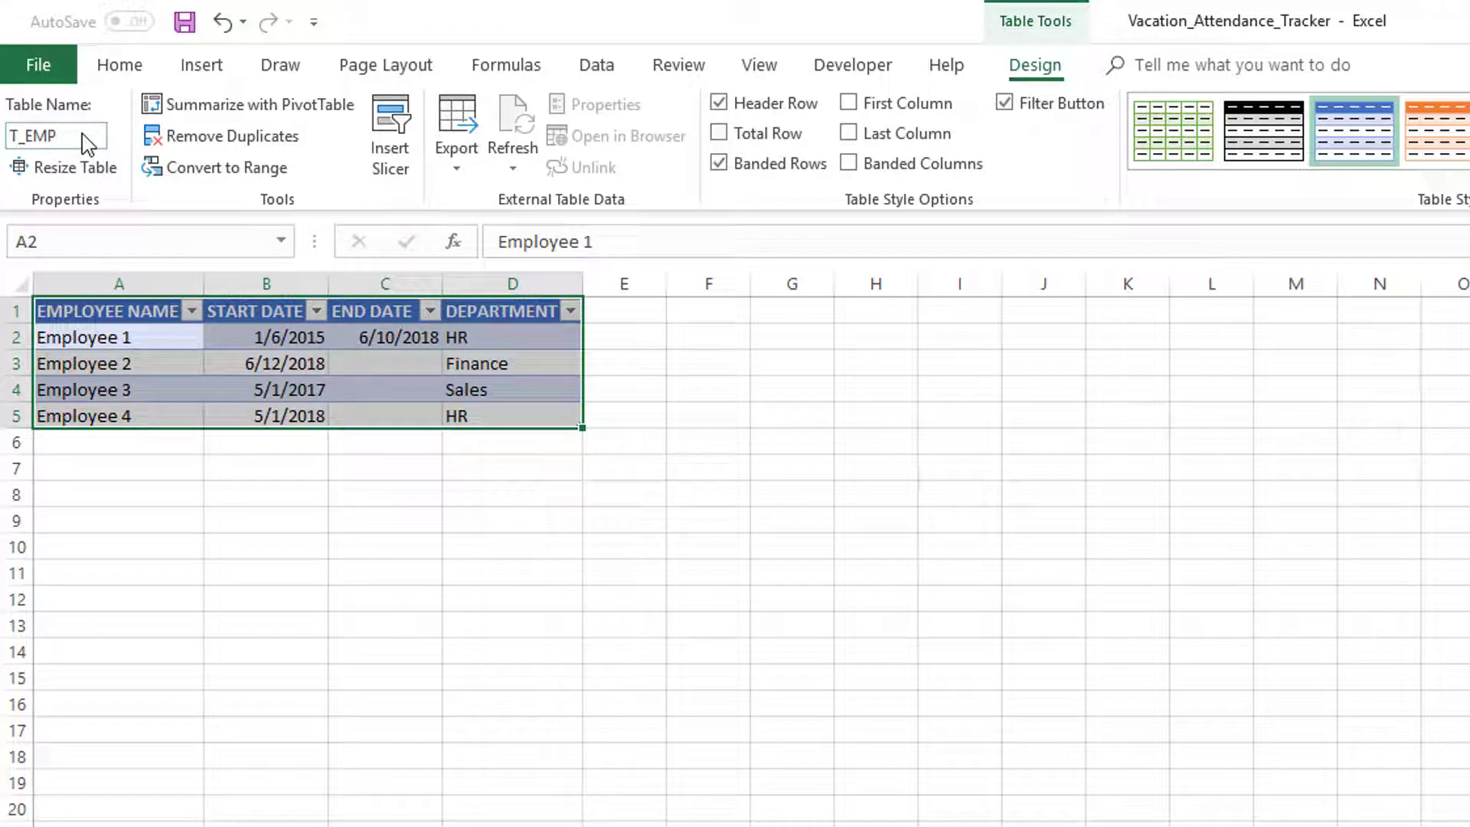
Select the employee names in A2:A5 and name them L_EMP in the Name Box
{"action": "left_click", "coordinate": [187, 492]}
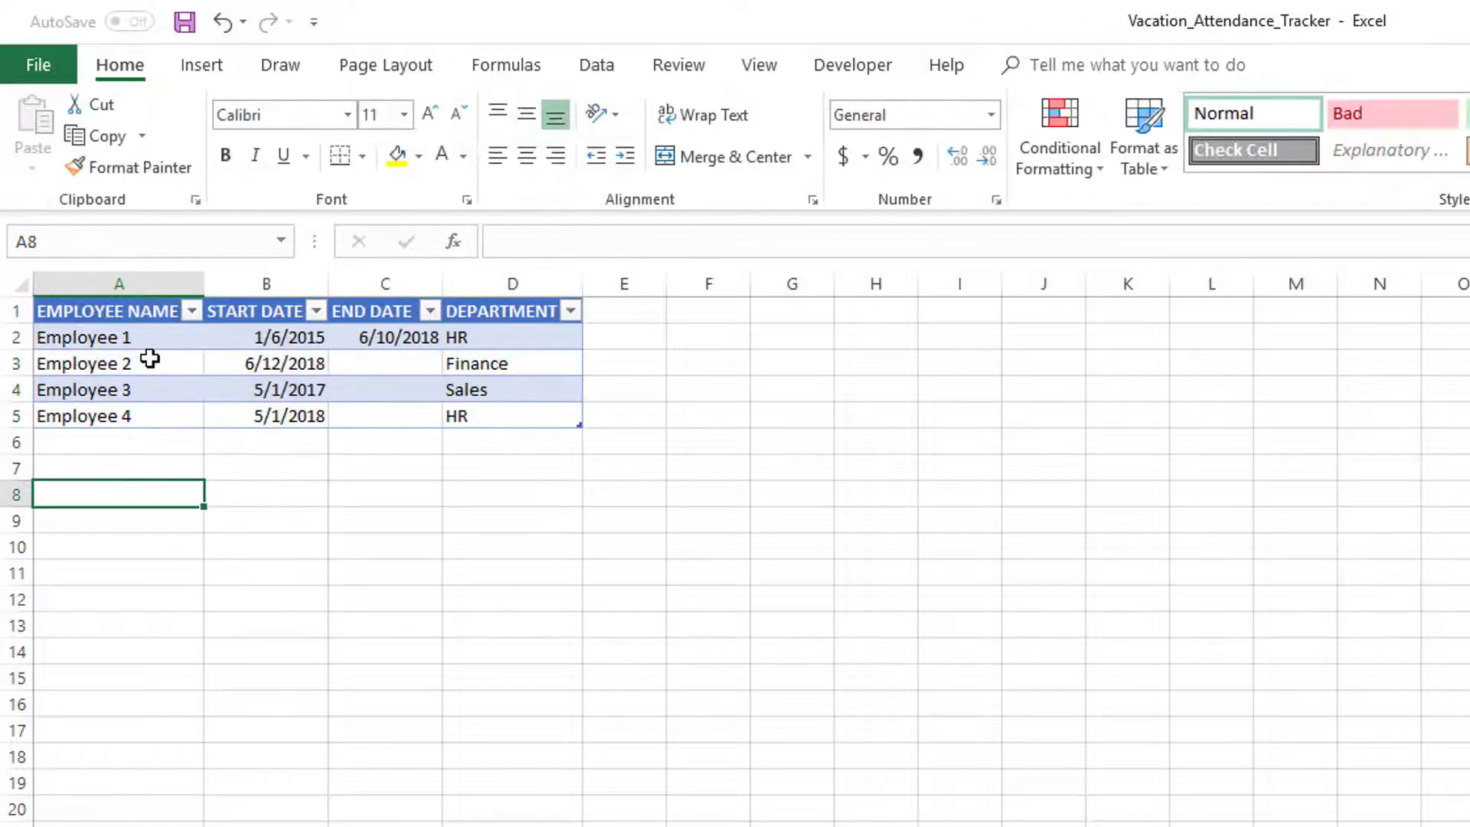
{"action": "left_click", "coordinate": [149, 358]}
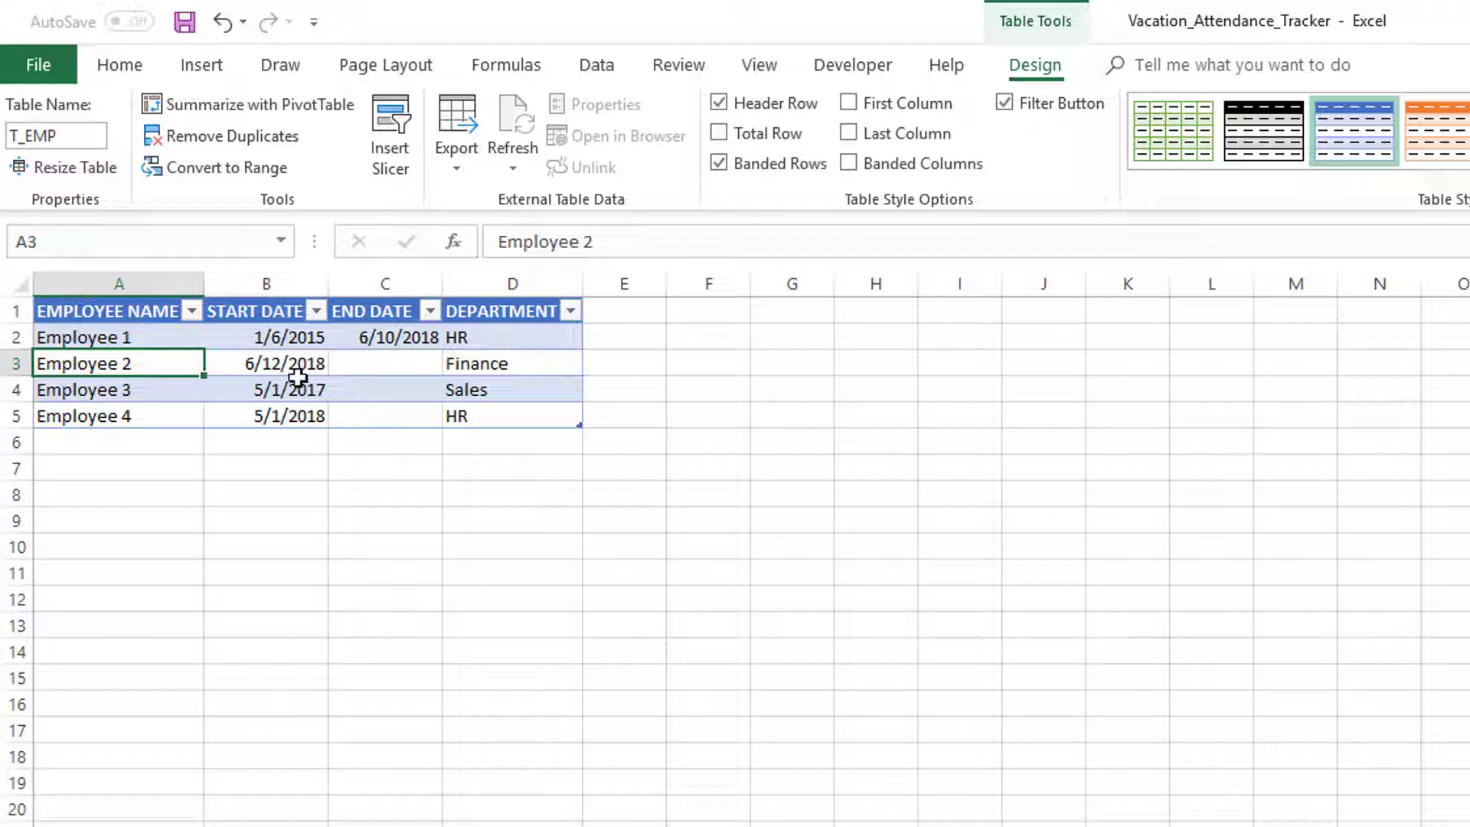
{"action": "left_click_drag", "start_coordinate": [138, 337], "coordinate": [120, 416]}
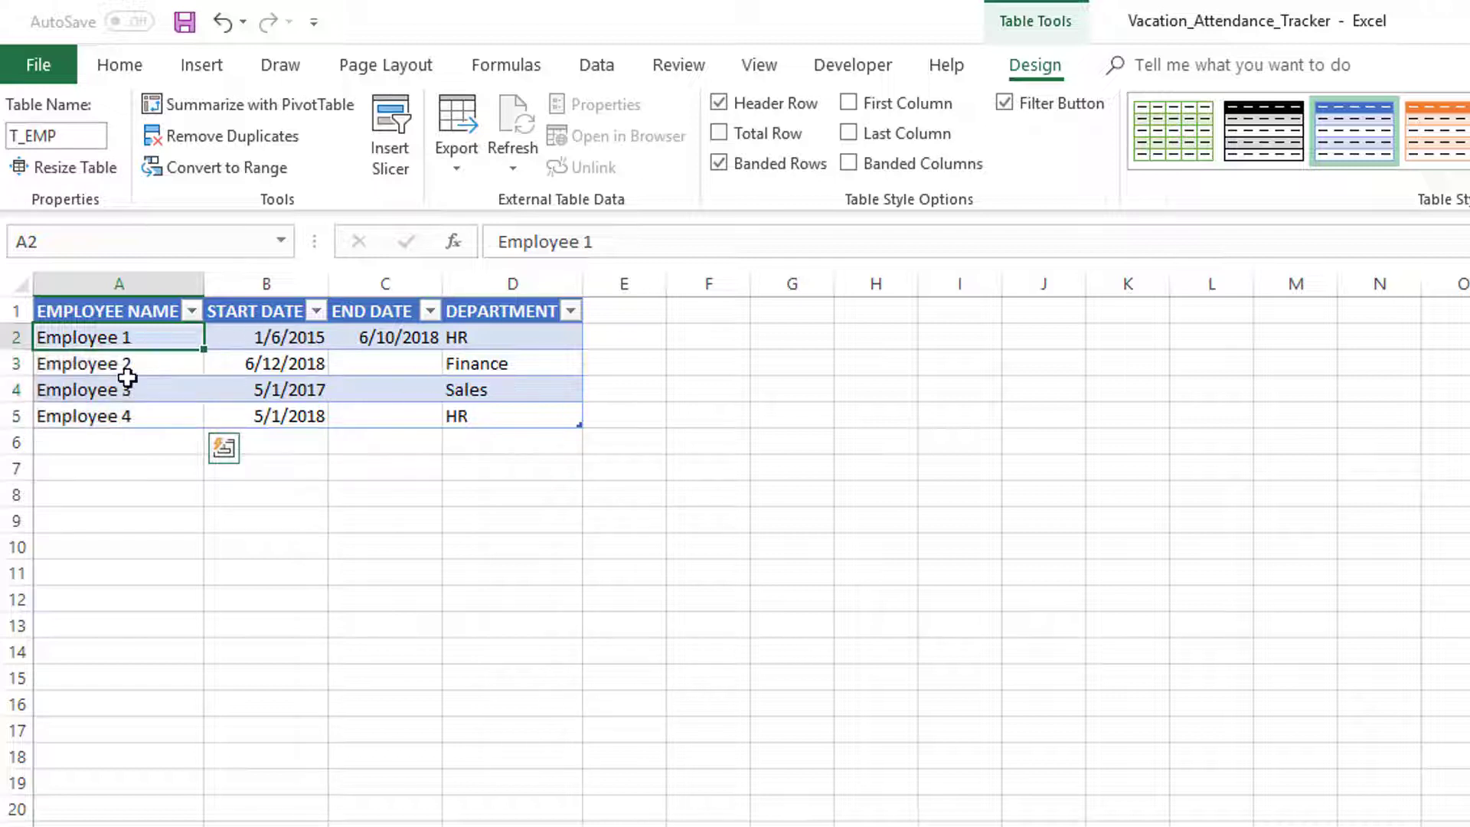
{"action": "left_click_drag", "start_coordinate": [127, 377], "coordinate": [125, 410]}
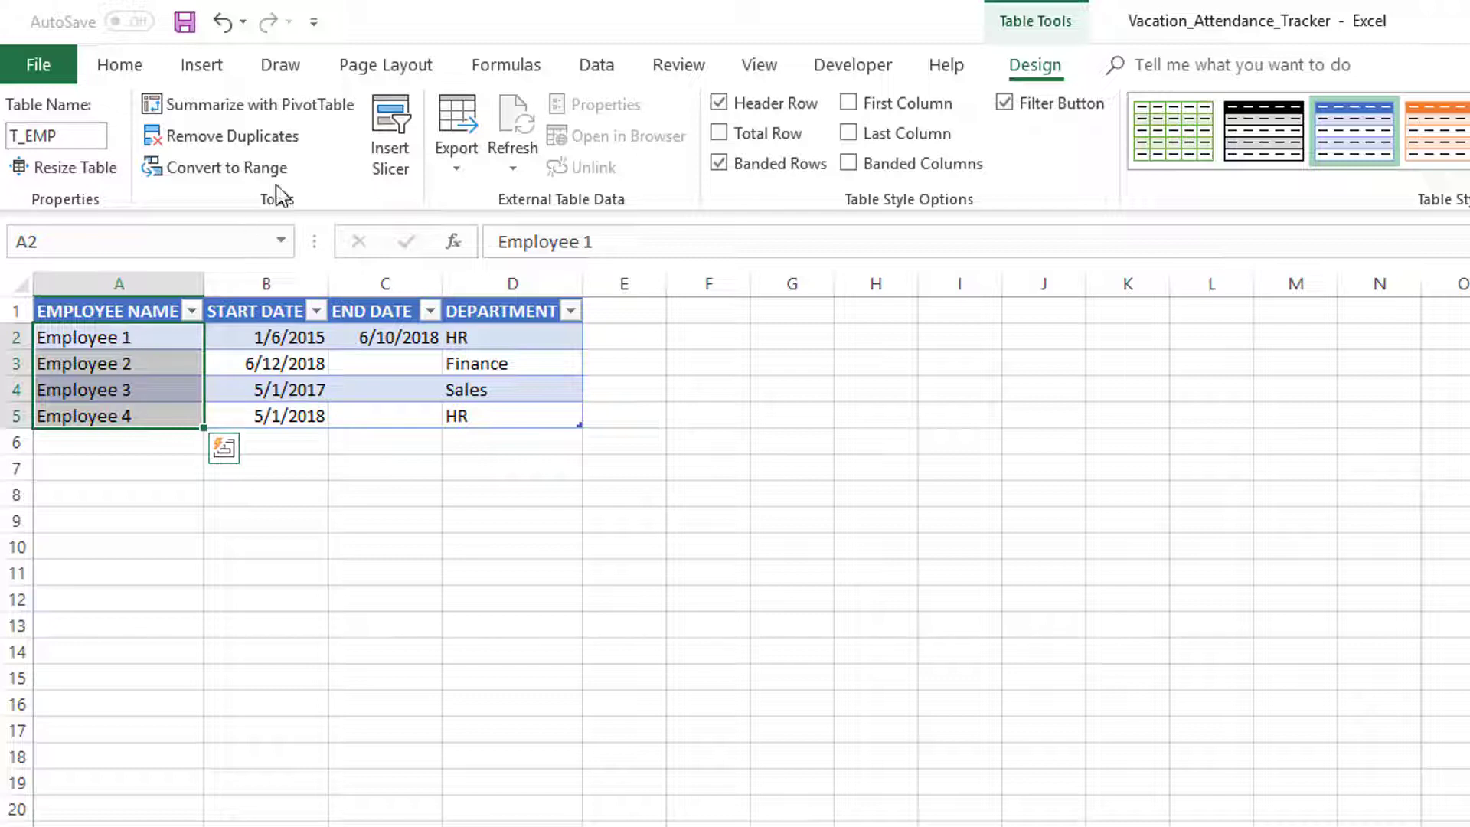
{"action": "left_click", "coordinate": [125, 72]}
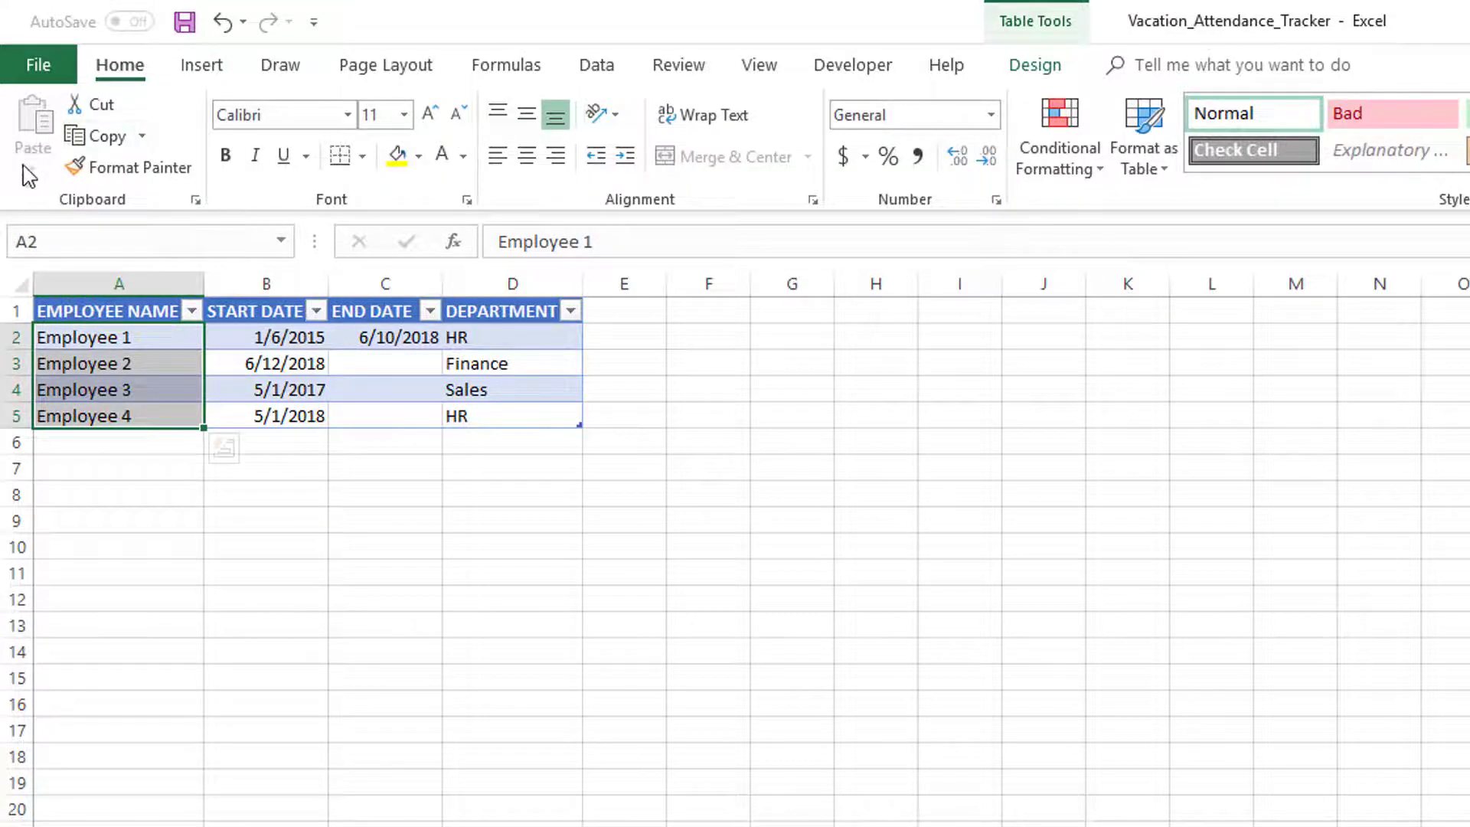
{"action": "left_click", "coordinate": [37, 239]}
{"action": "type", "text": "L_EMP"}
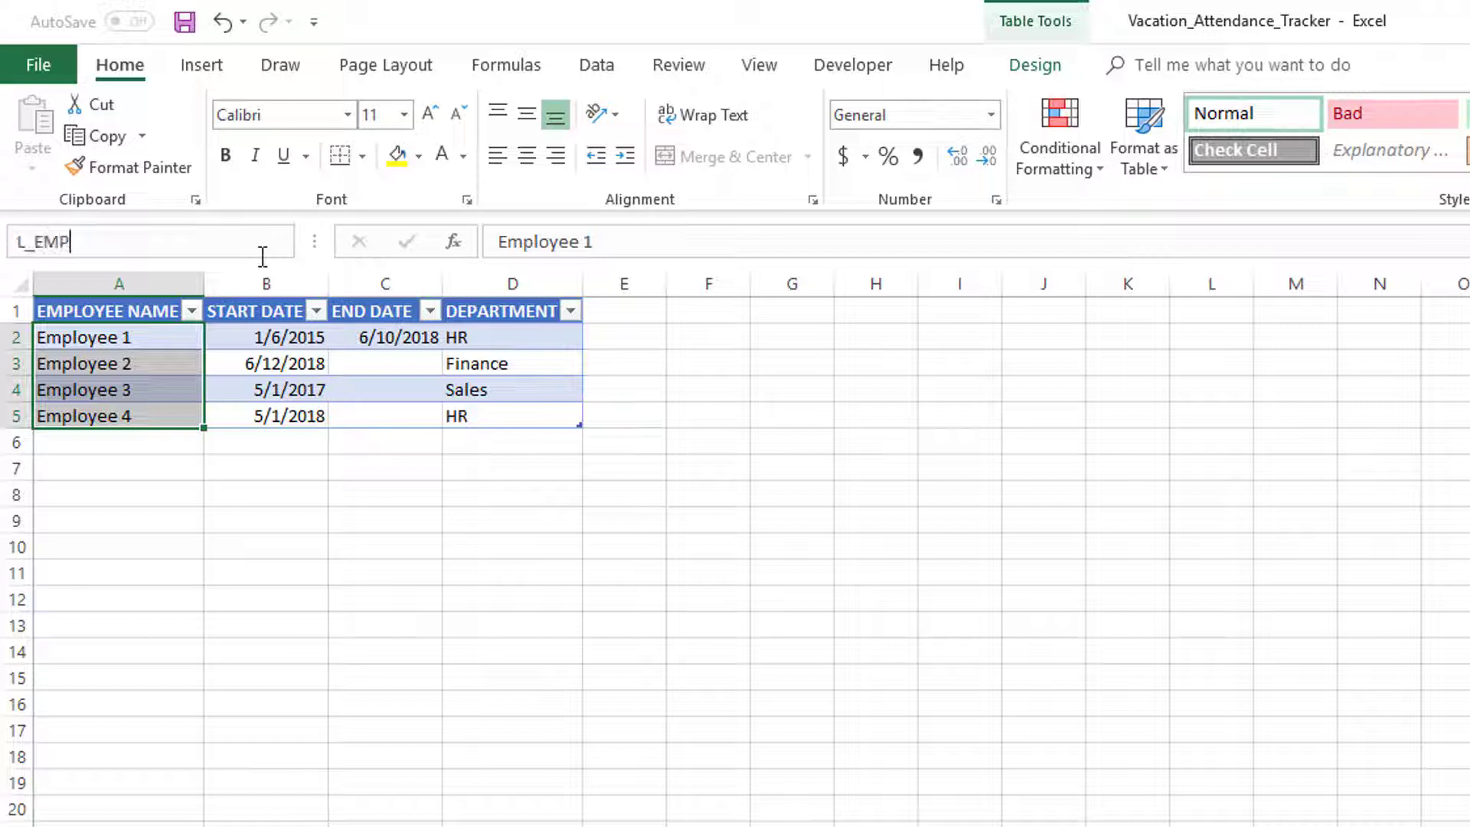
{"action": "key", "text": "Return"}
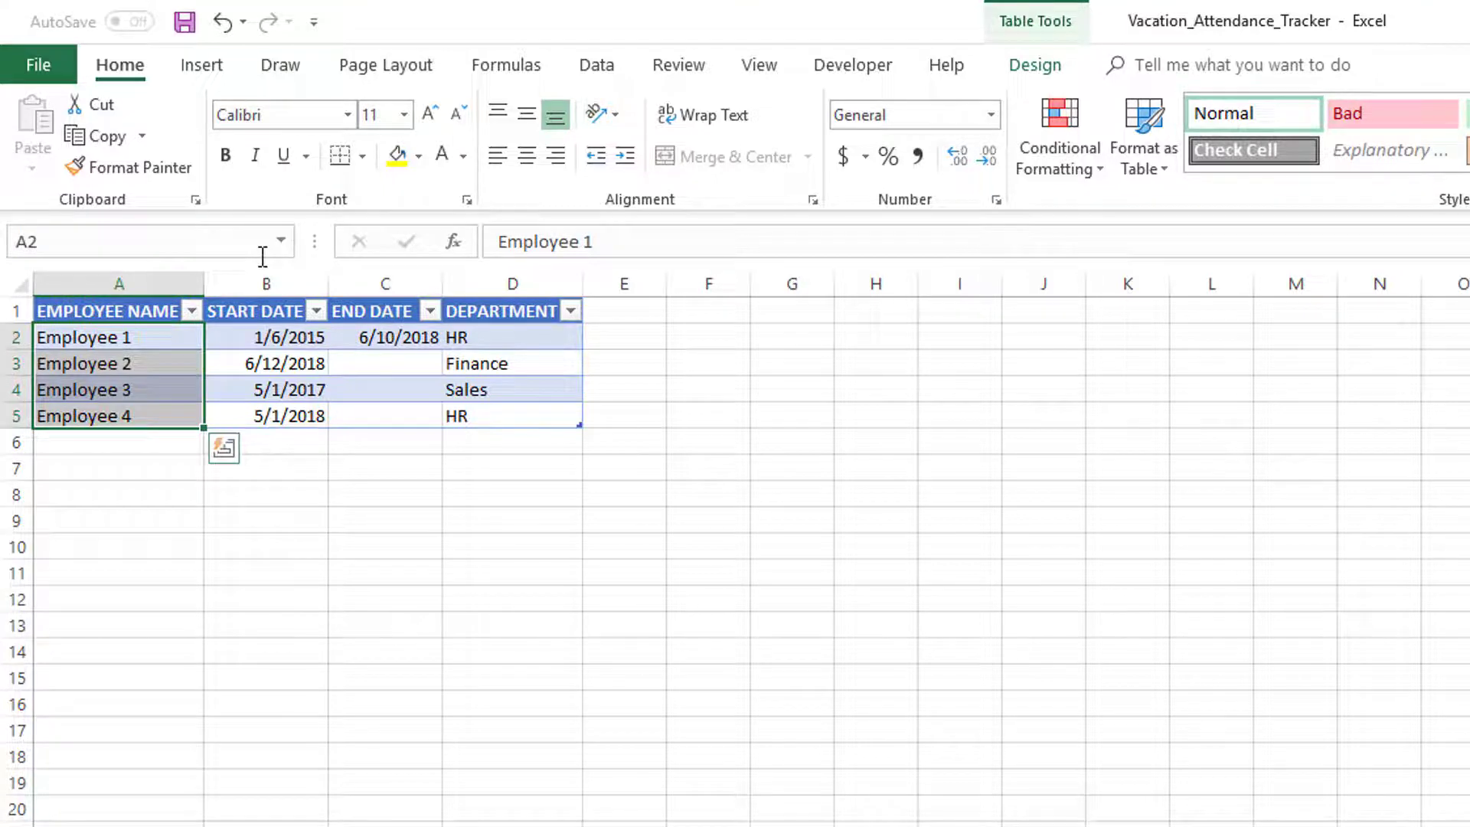
{"action": "left_click", "coordinate": [675, 392]}
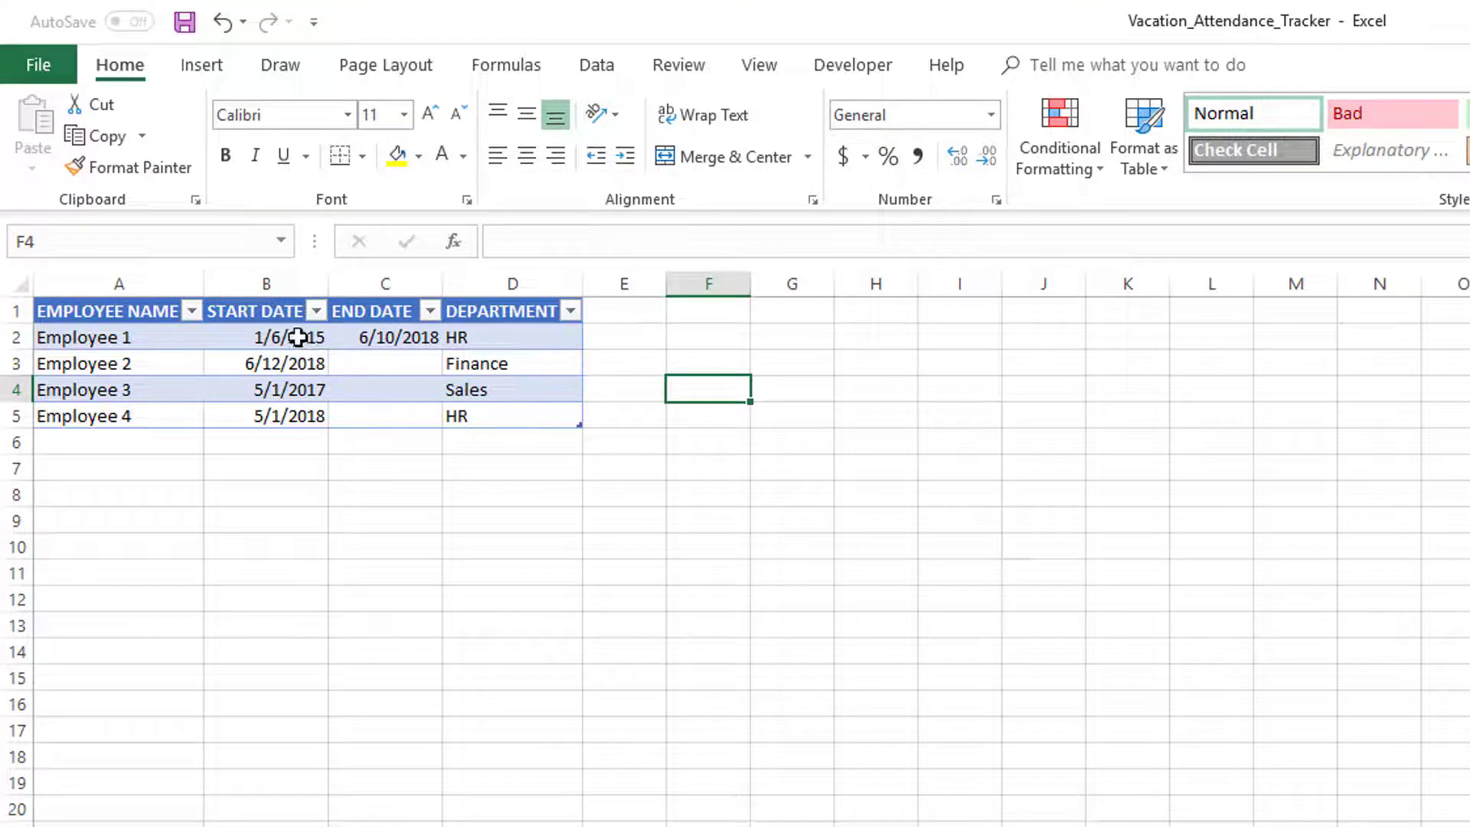
Widen column B to about 14.14 and select the date cells B2:C5
{"action": "left_click_drag", "start_coordinate": [295, 338], "coordinate": [341, 416]}
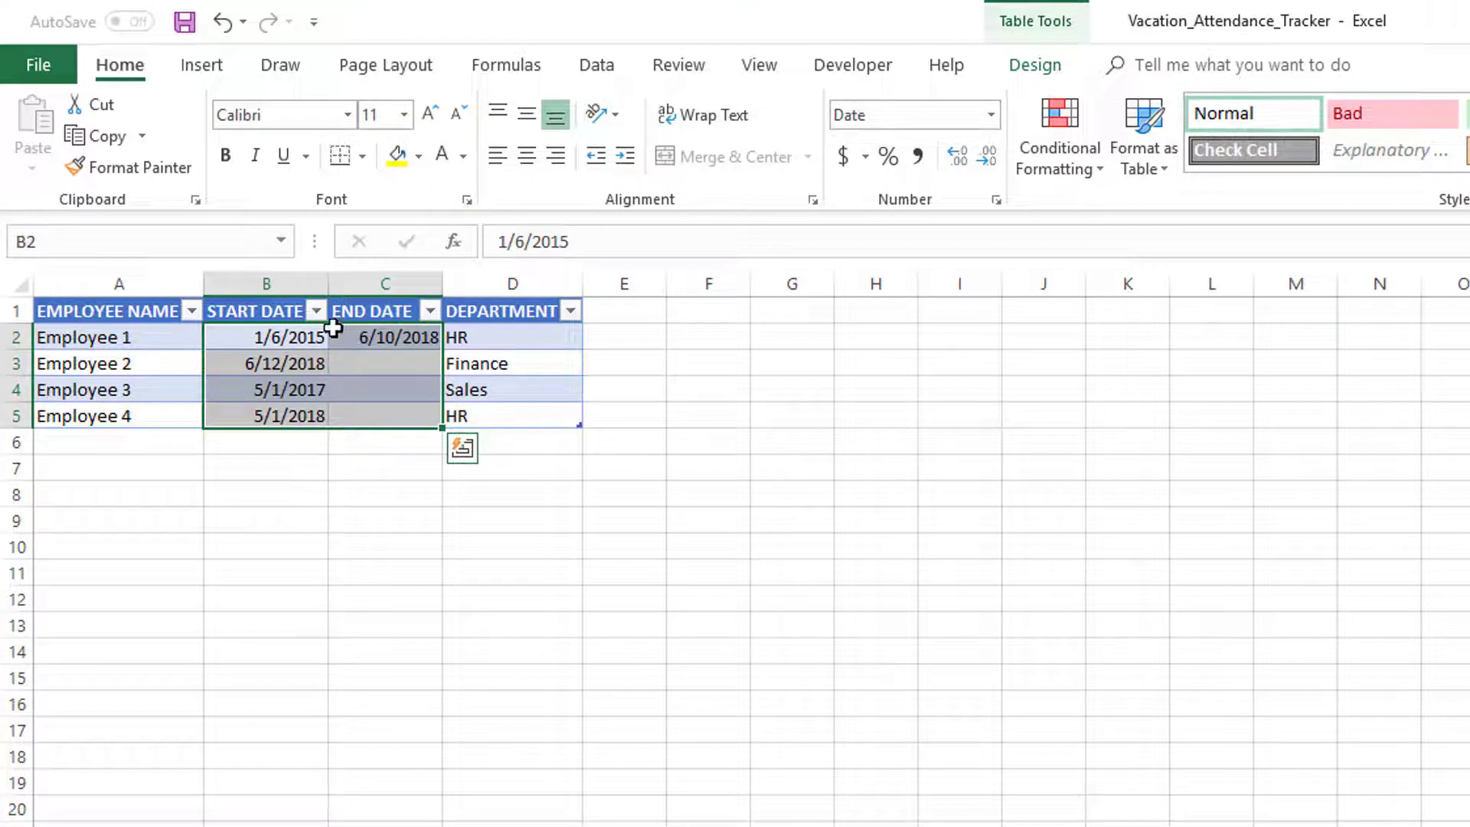
{"action": "left_click_drag", "start_coordinate": [329, 291], "coordinate": [348, 295]}
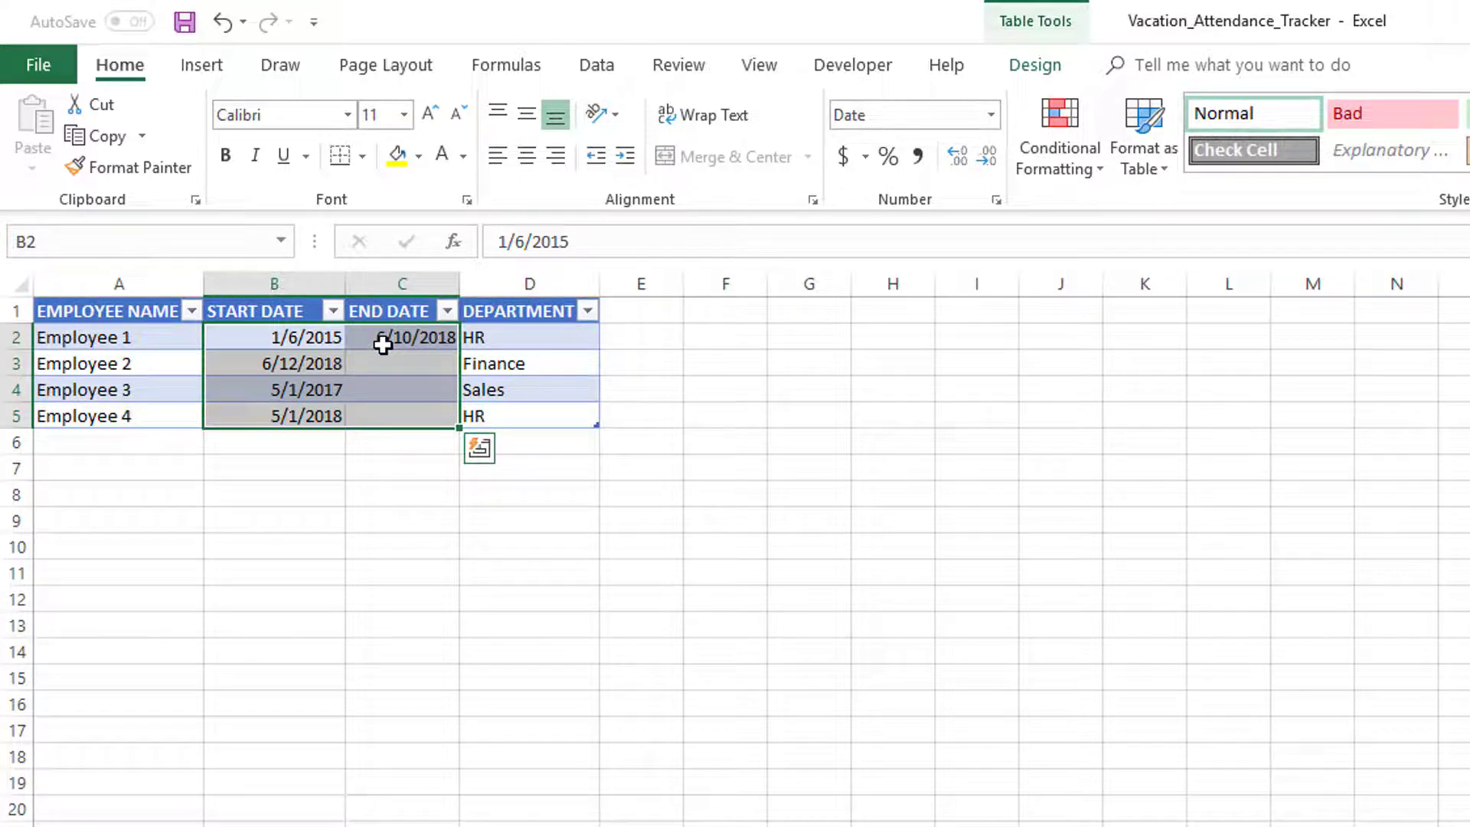
{"action": "left_click_drag", "start_coordinate": [318, 337], "coordinate": [351, 418]}
{"action": "left_click", "coordinate": [304, 338]}
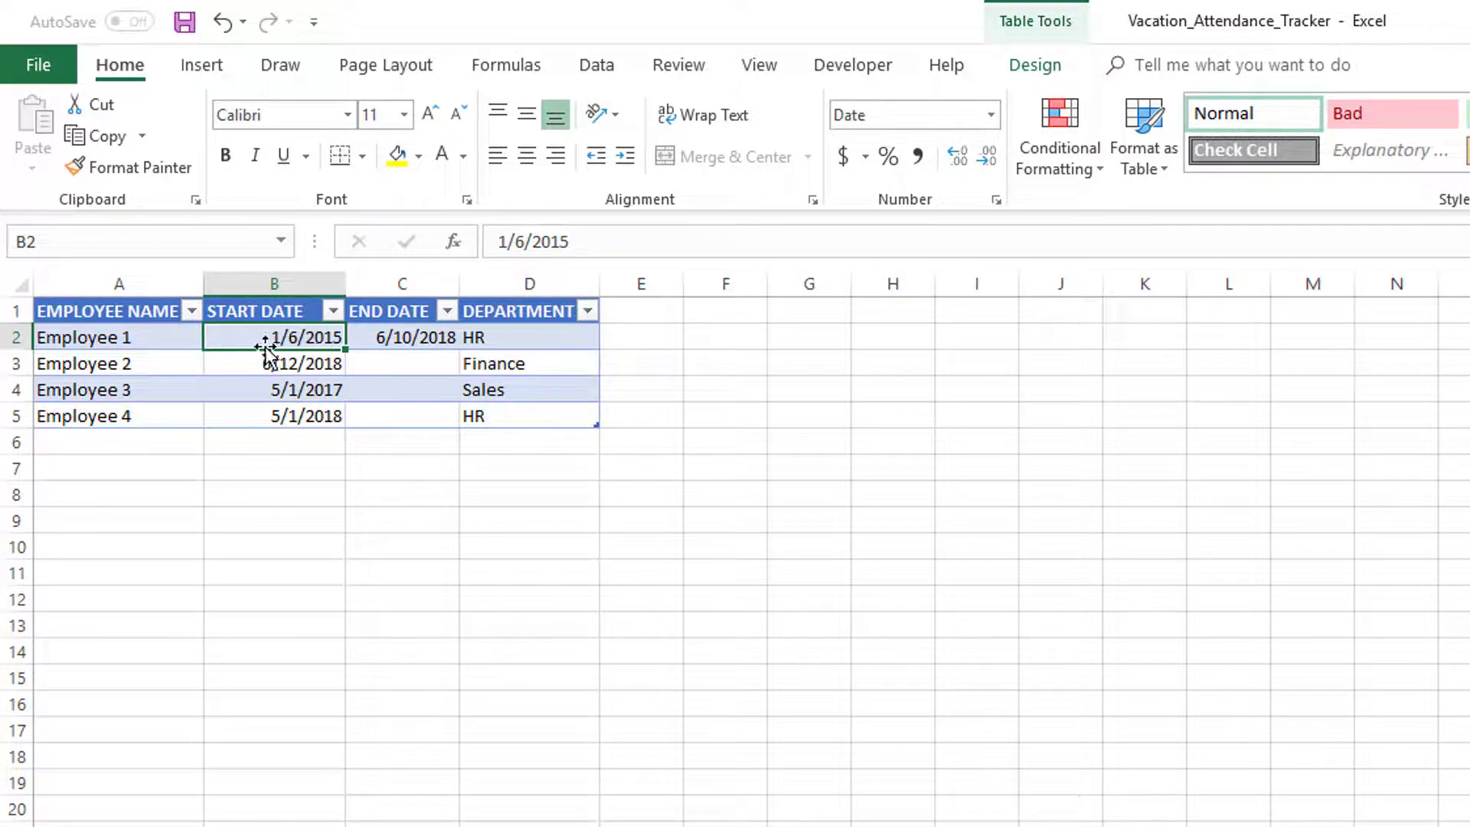
{"action": "left_click_drag", "start_coordinate": [312, 348], "coordinate": [381, 413]}
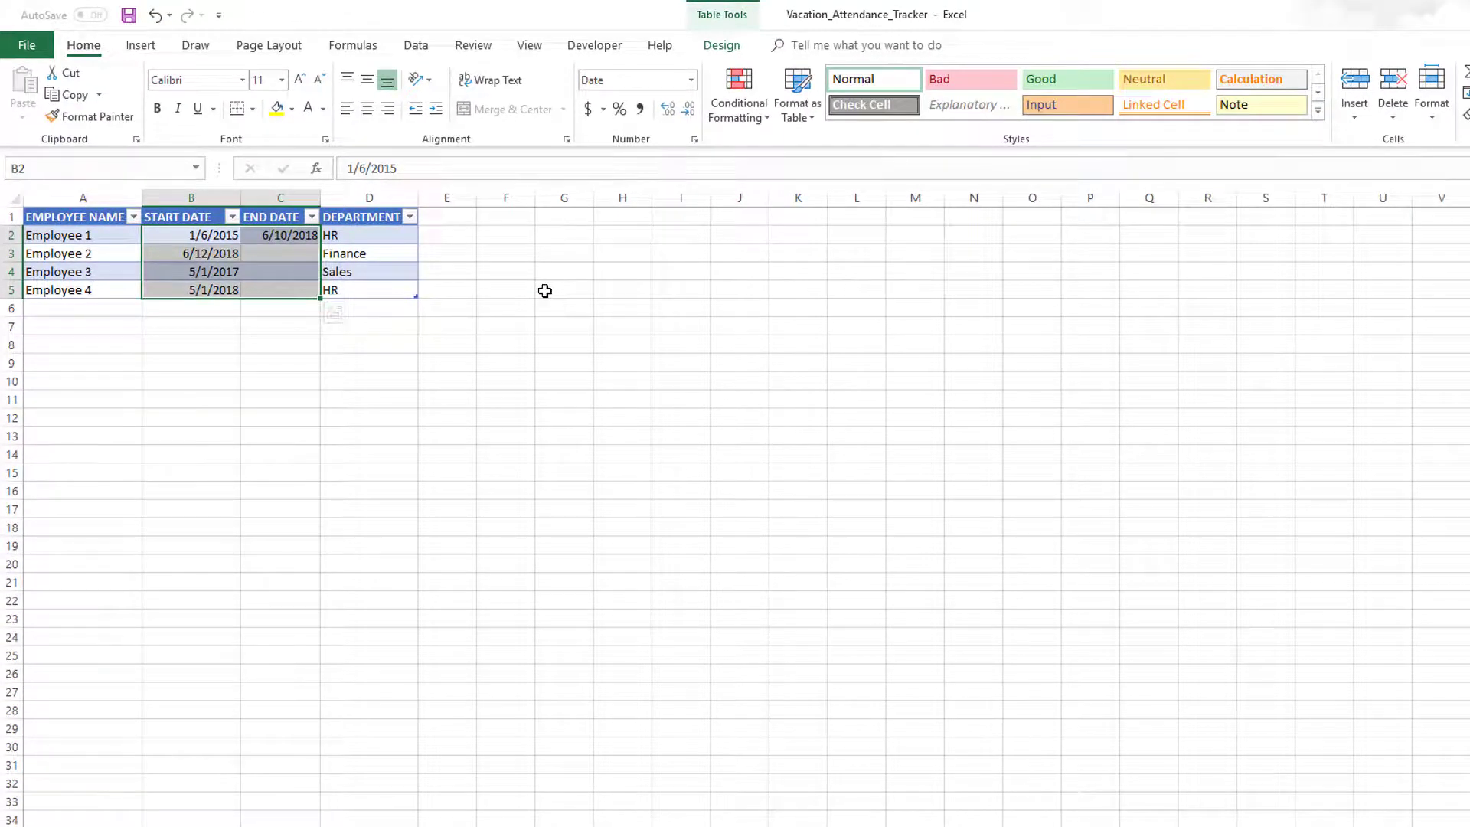
In Format Cells, enter the custom number format dd-mmm-yyyy for the dates
{"action": "key", "text": "ctrl+1"}
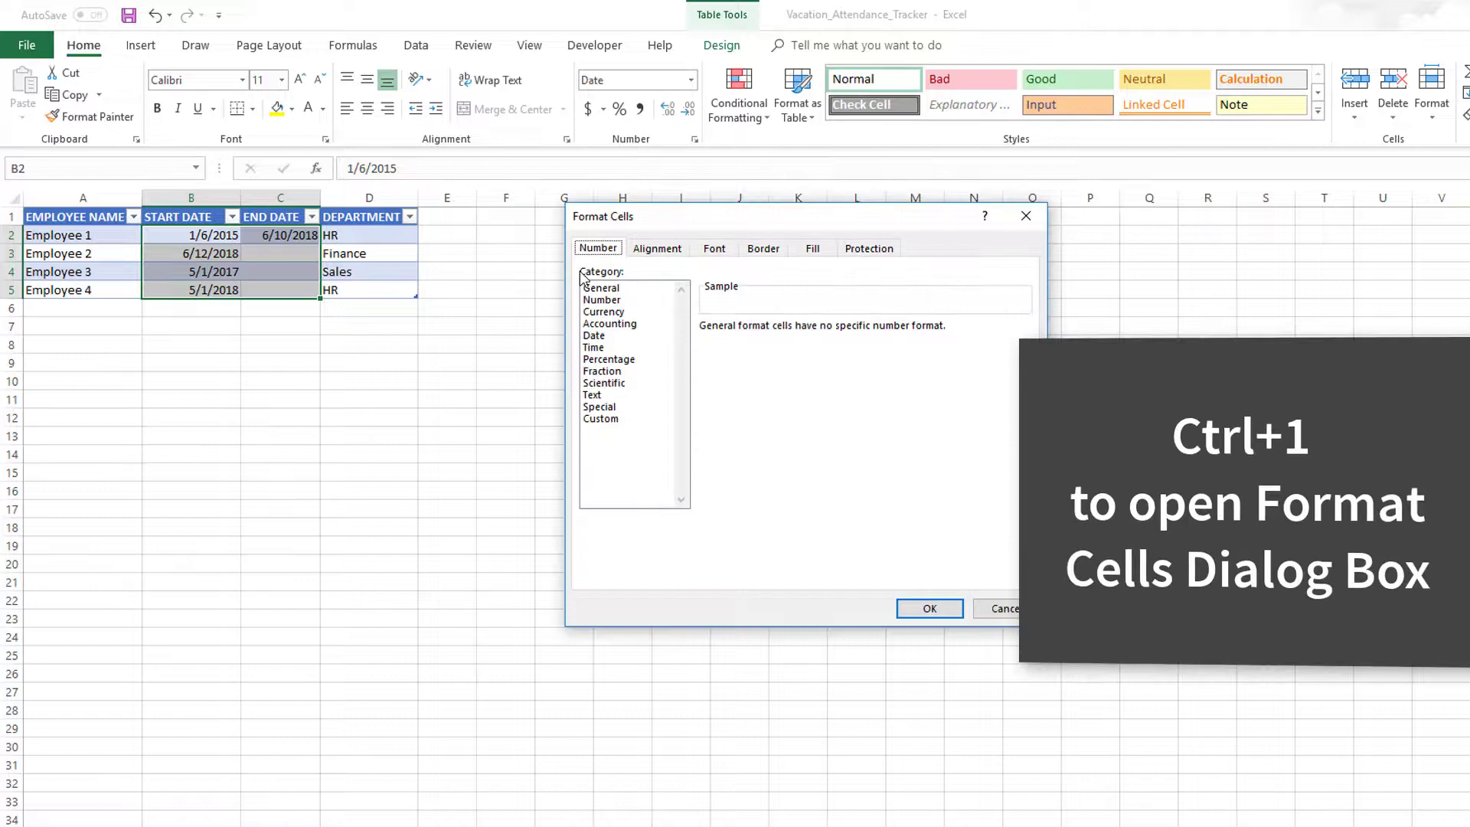
{"action": "left_click_drag", "start_coordinate": [609, 224], "coordinate": [524, 236]}
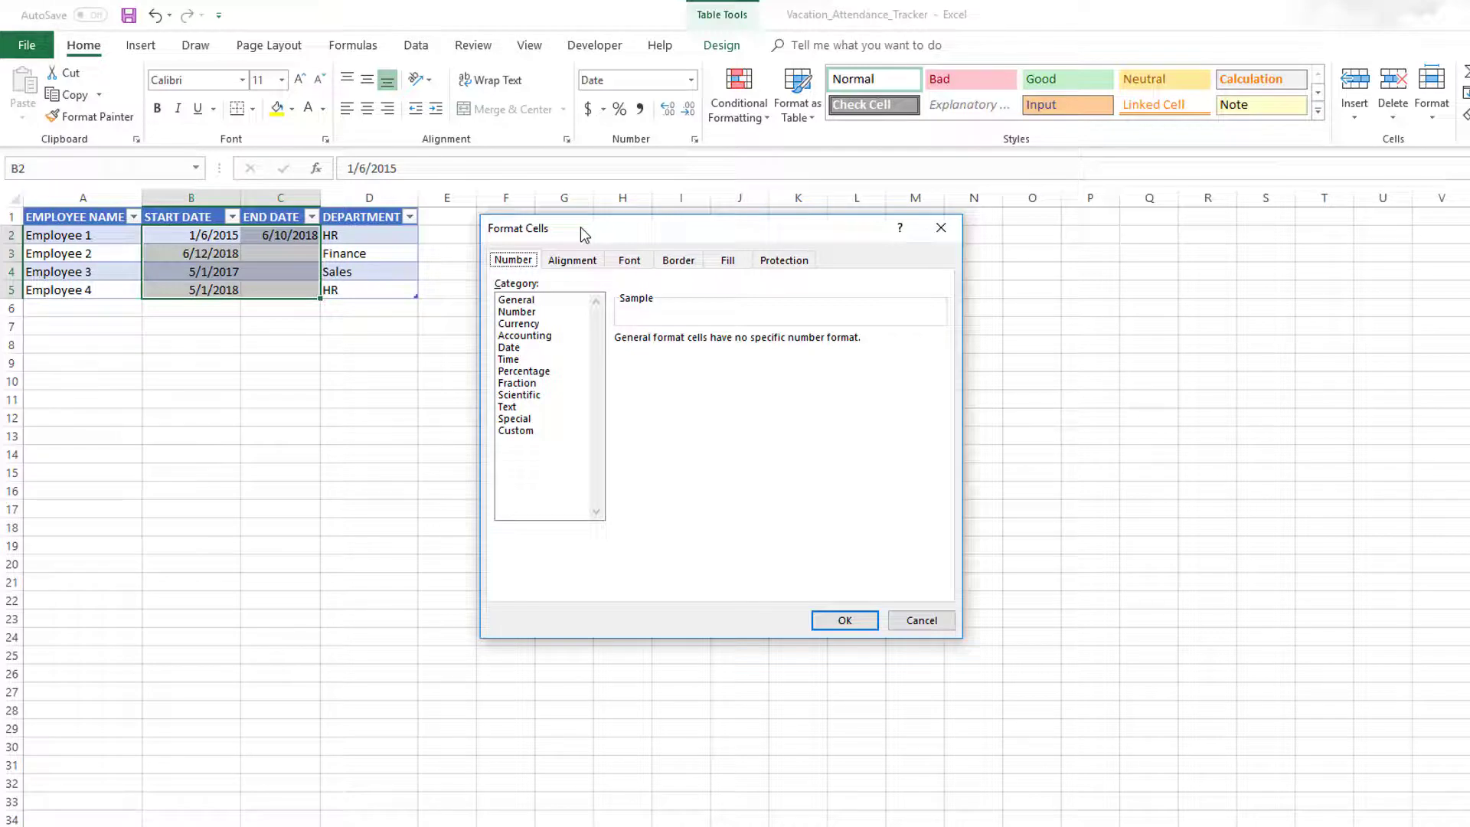
{"action": "left_click_drag", "start_coordinate": [580, 227], "coordinate": [565, 227]}
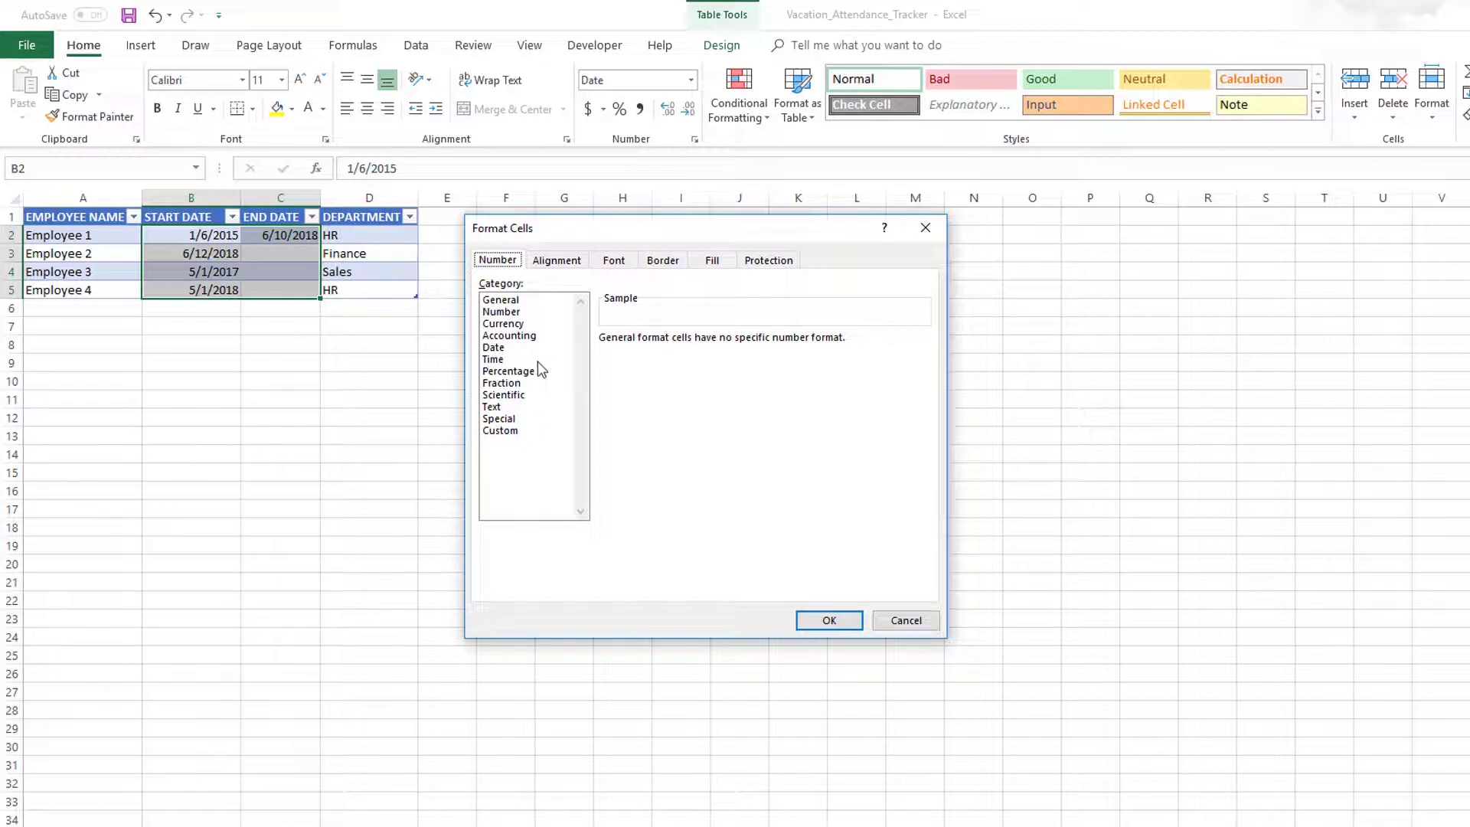
{"action": "left_click", "coordinate": [519, 349]}
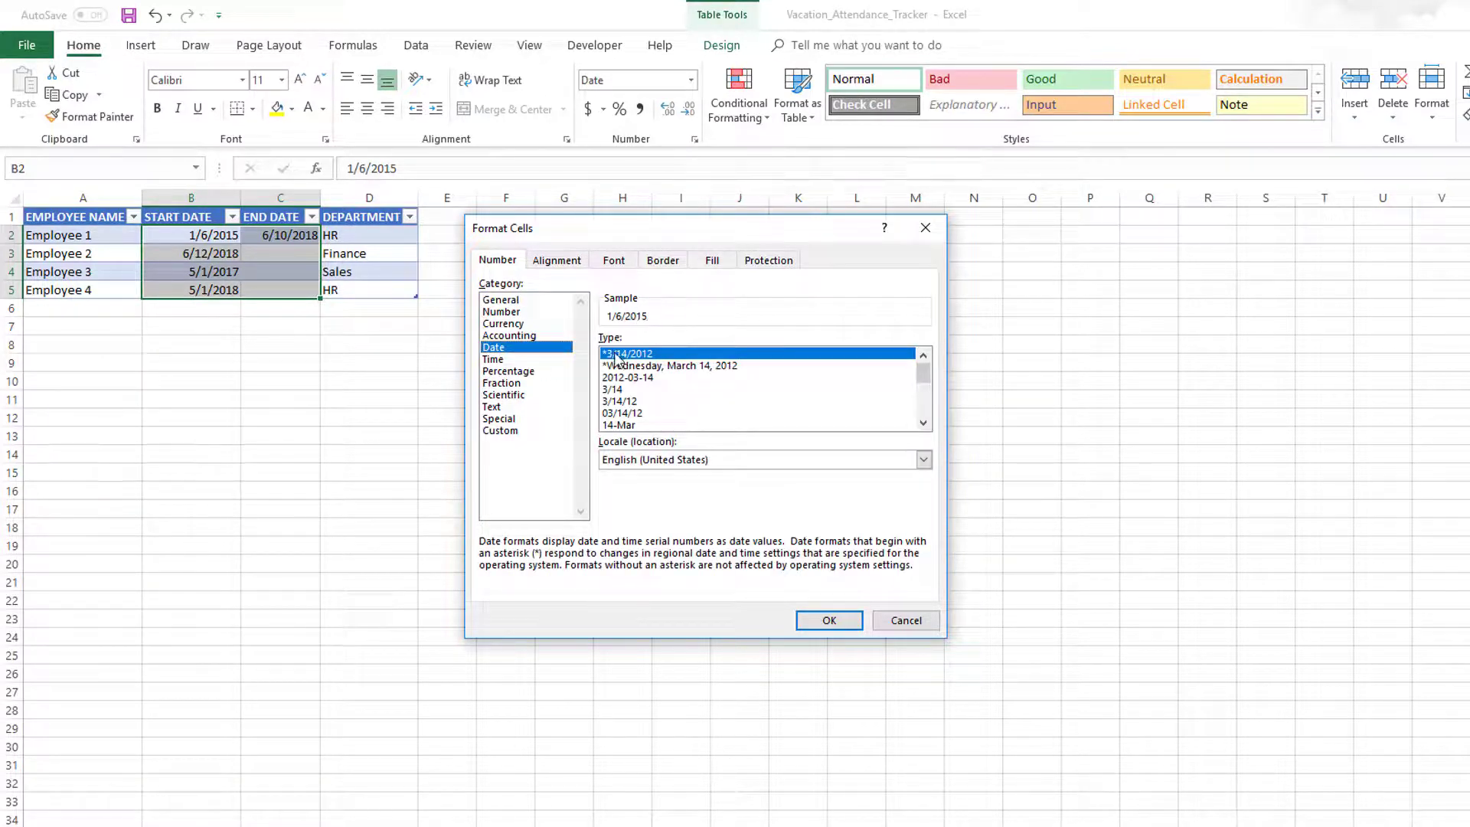
{"action": "left_click", "coordinate": [540, 431]}
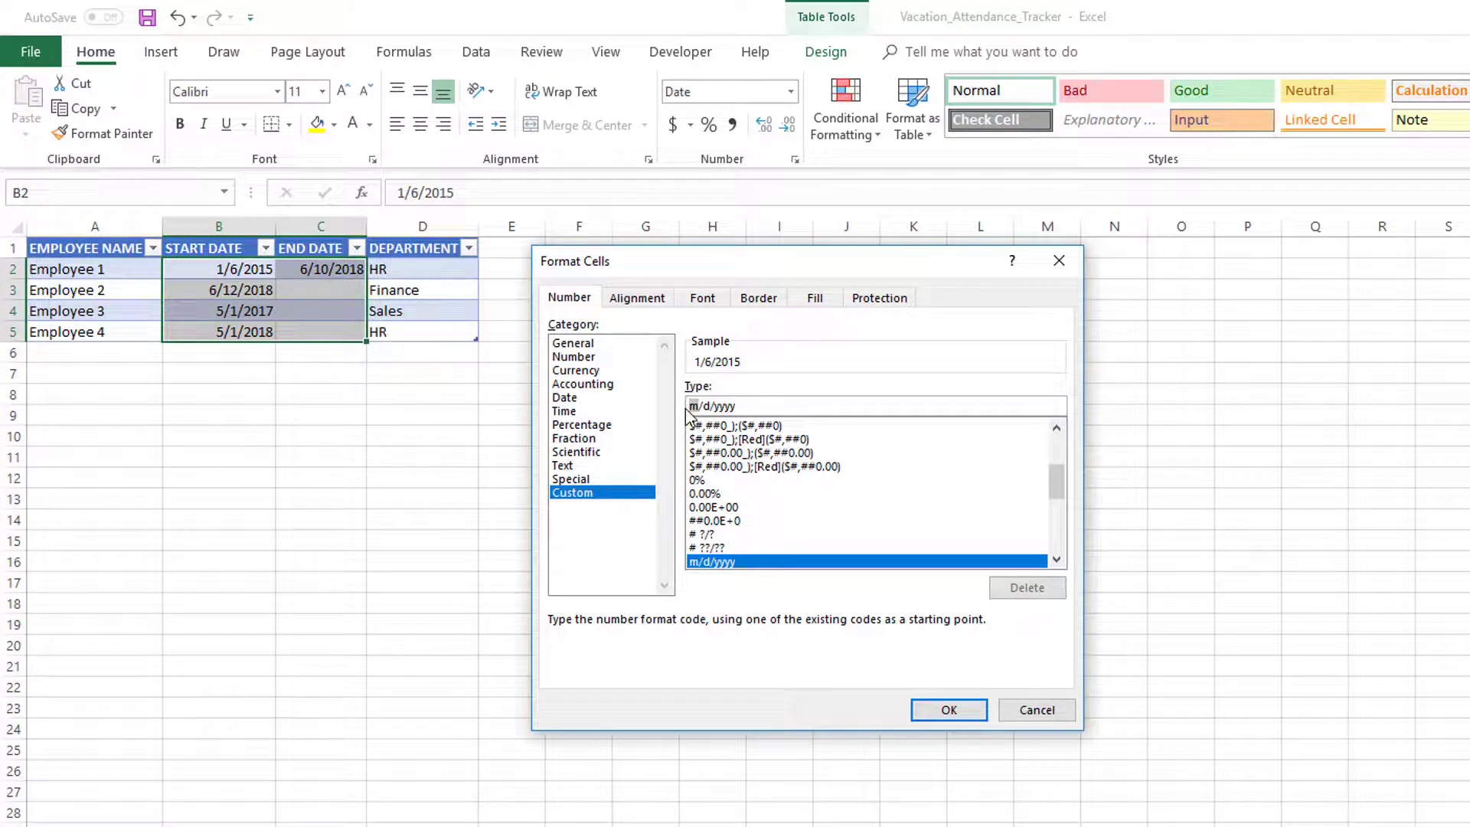
{"action": "type", "text": "dd-"}
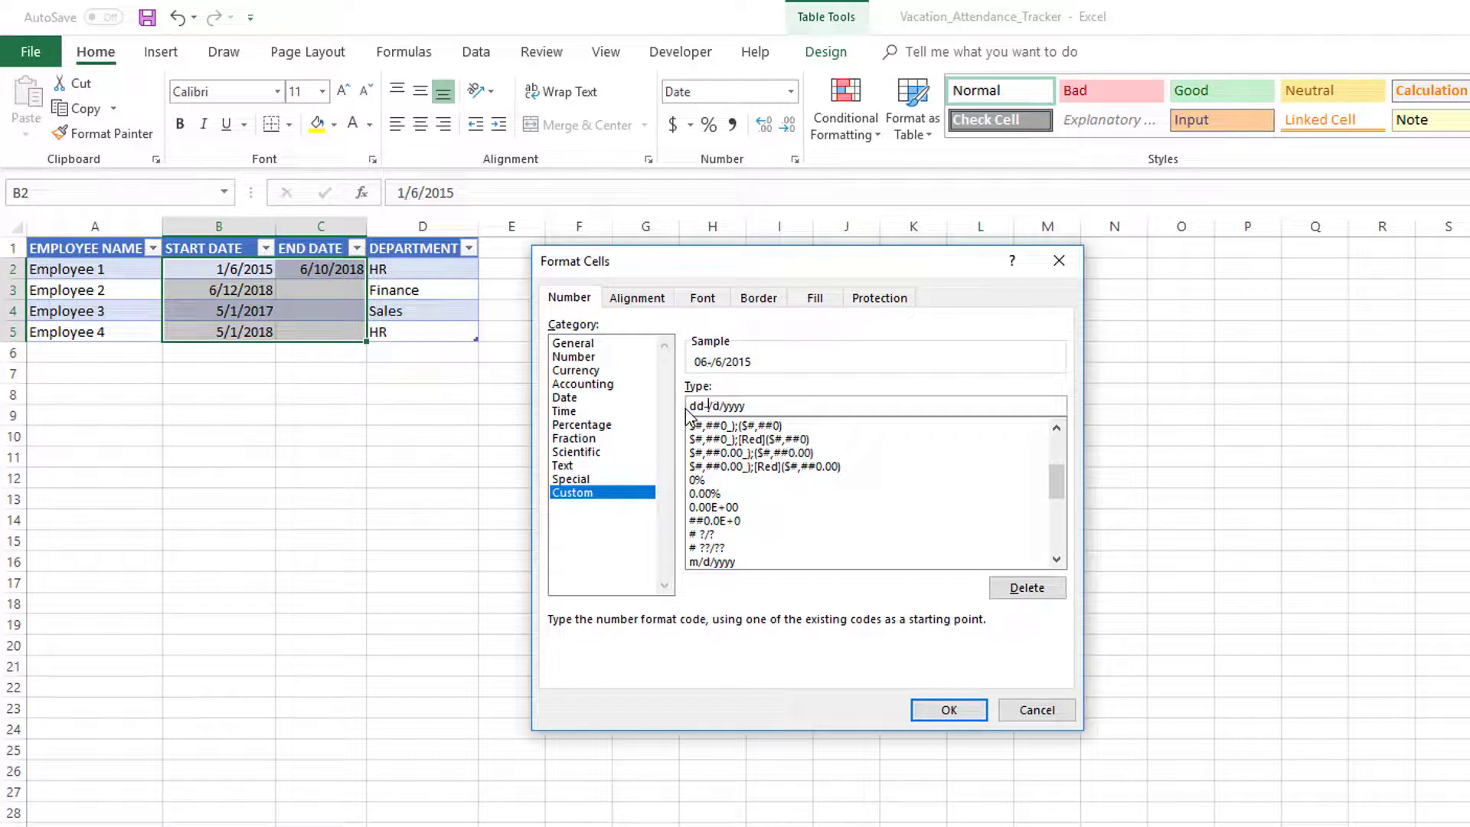
{"action": "type", "text": "mmm-"}
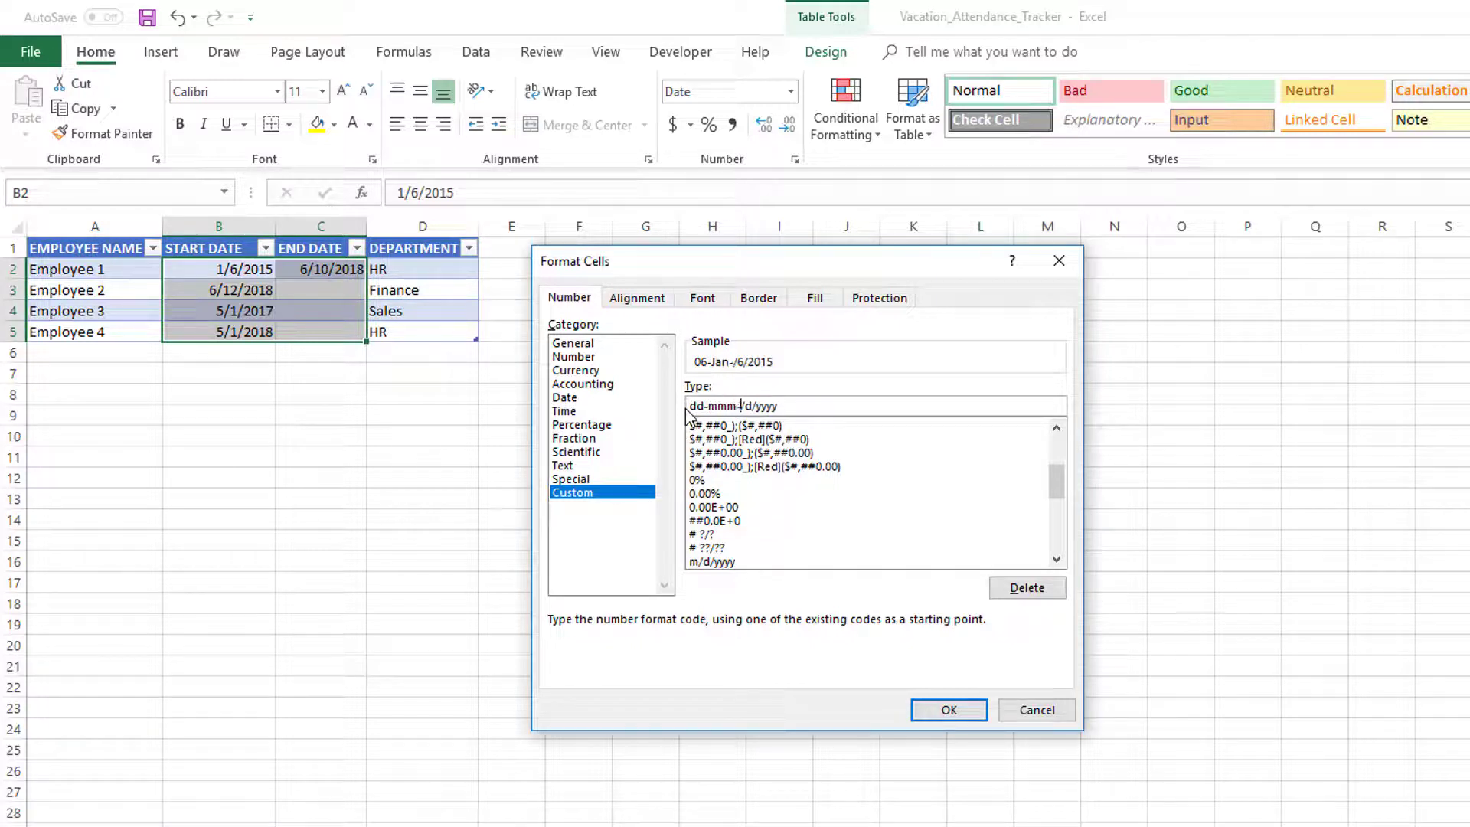
{"action": "key", "text": "Delete"}
{"action": "key", "text": "Delete"}
{"action": "key", "text": "Delete"}
{"action": "key", "text": "Home"}
Apply the dd-mmm-yyyy format and widen column C to fit the dates
{"action": "left_click", "coordinate": [943, 709]}
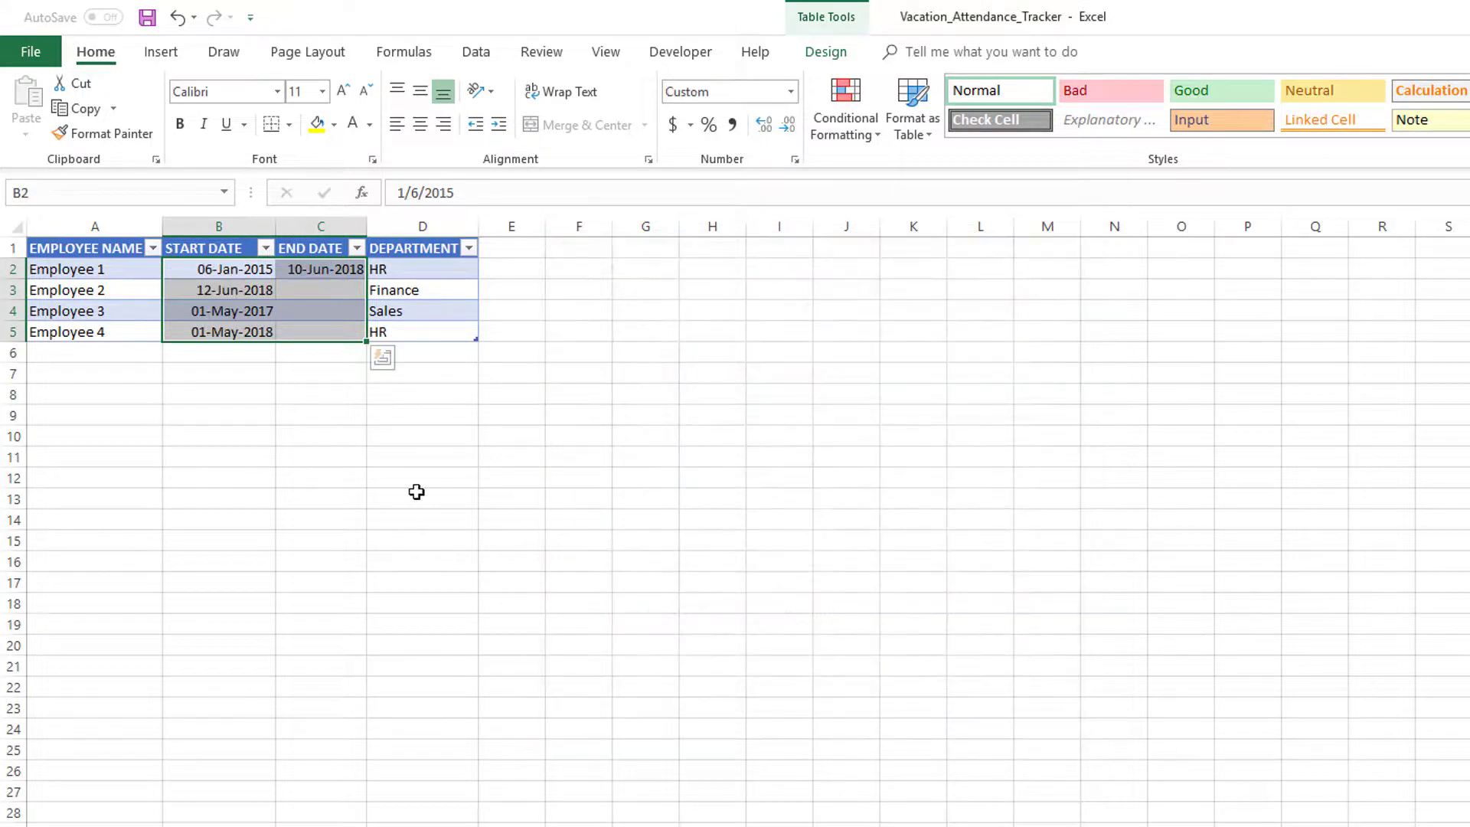
{"action": "left_click_drag", "start_coordinate": [367, 232], "coordinate": [380, 233]}
{"action": "left_click", "coordinate": [341, 387]}
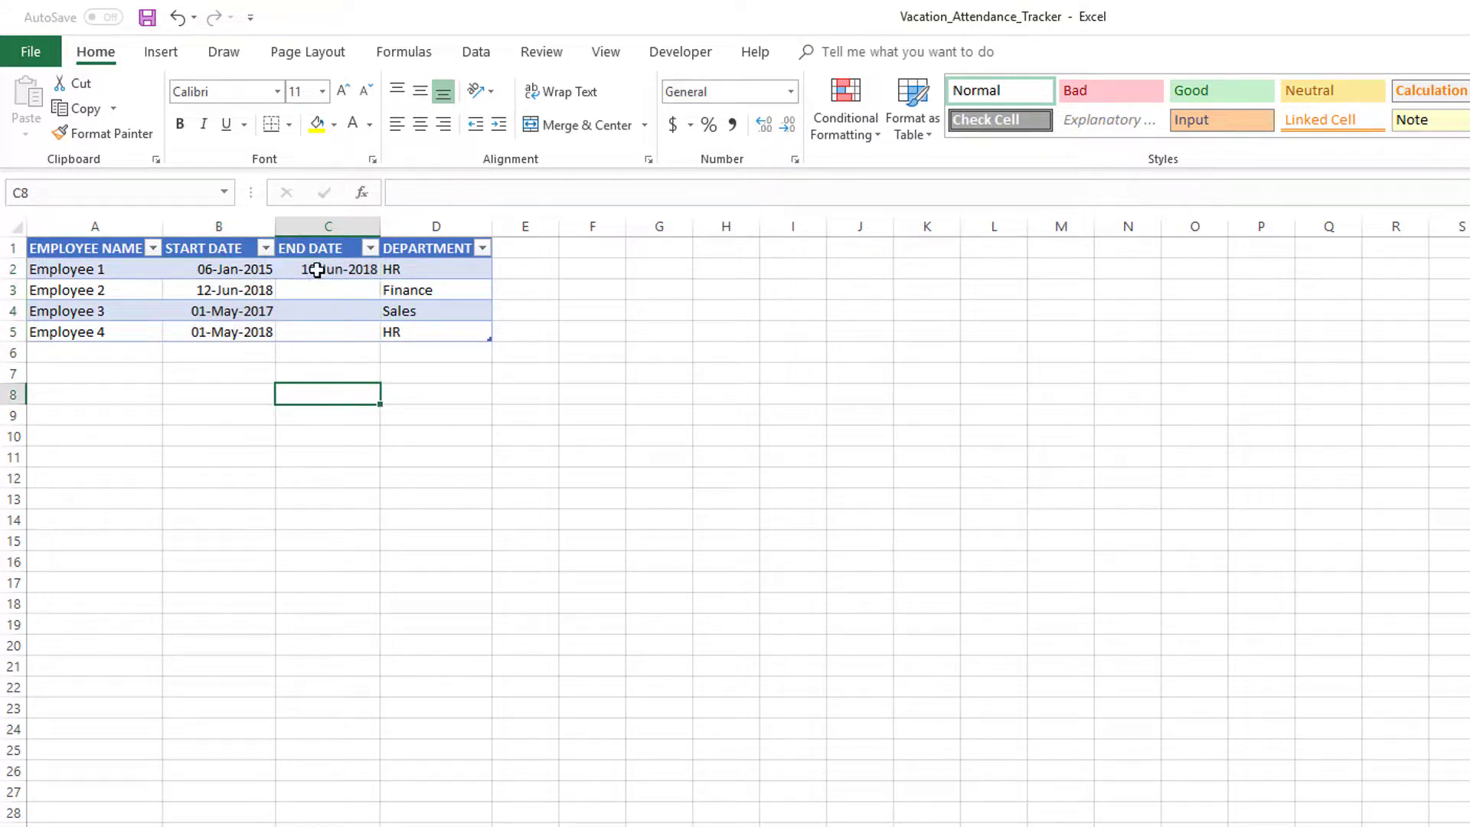
Restyle table T_EMP with a Medium table style with grey banded rows
{"action": "left_click", "coordinate": [435, 310]}
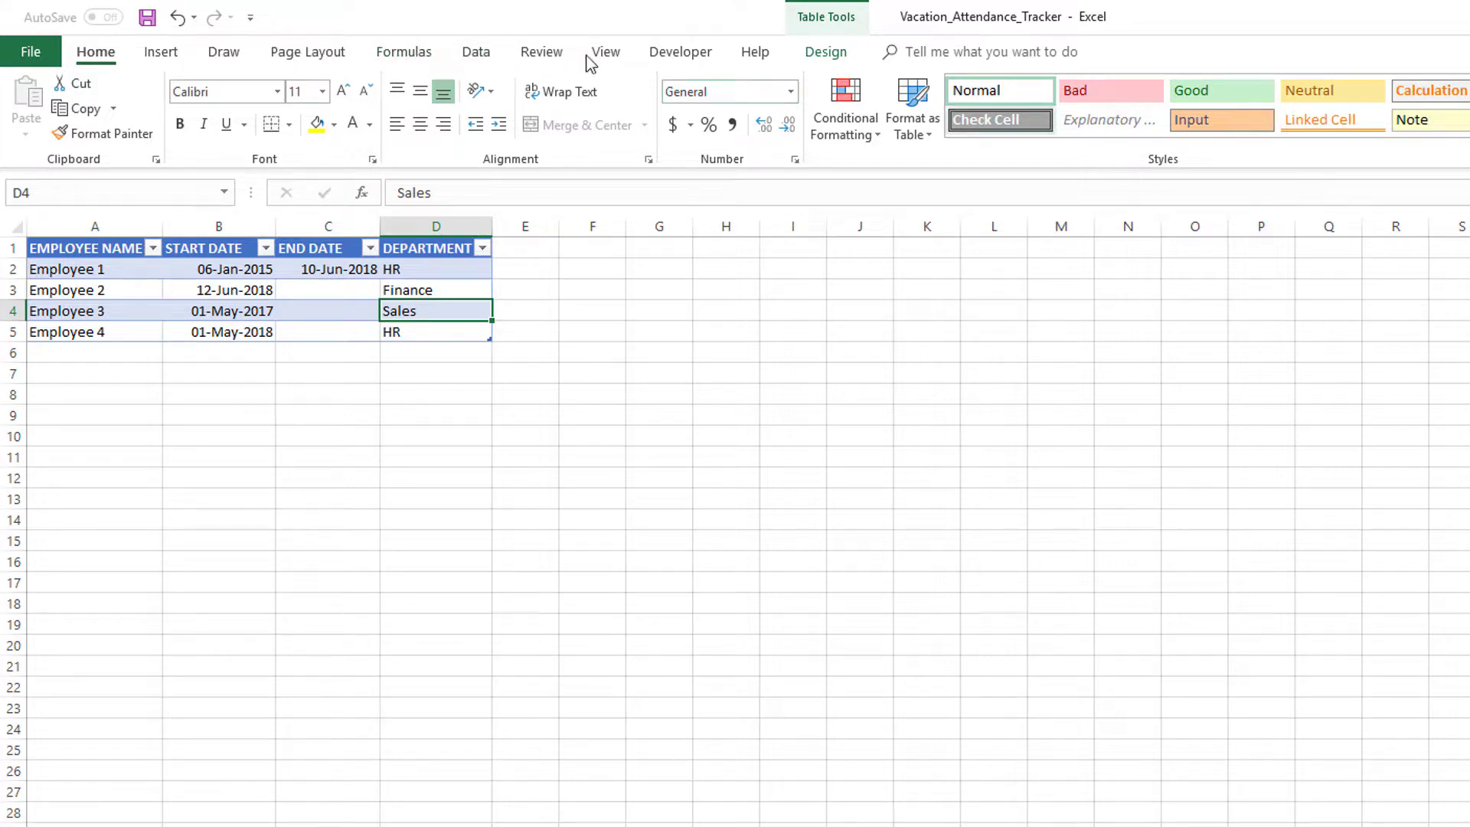
{"action": "left_click", "coordinate": [825, 51]}
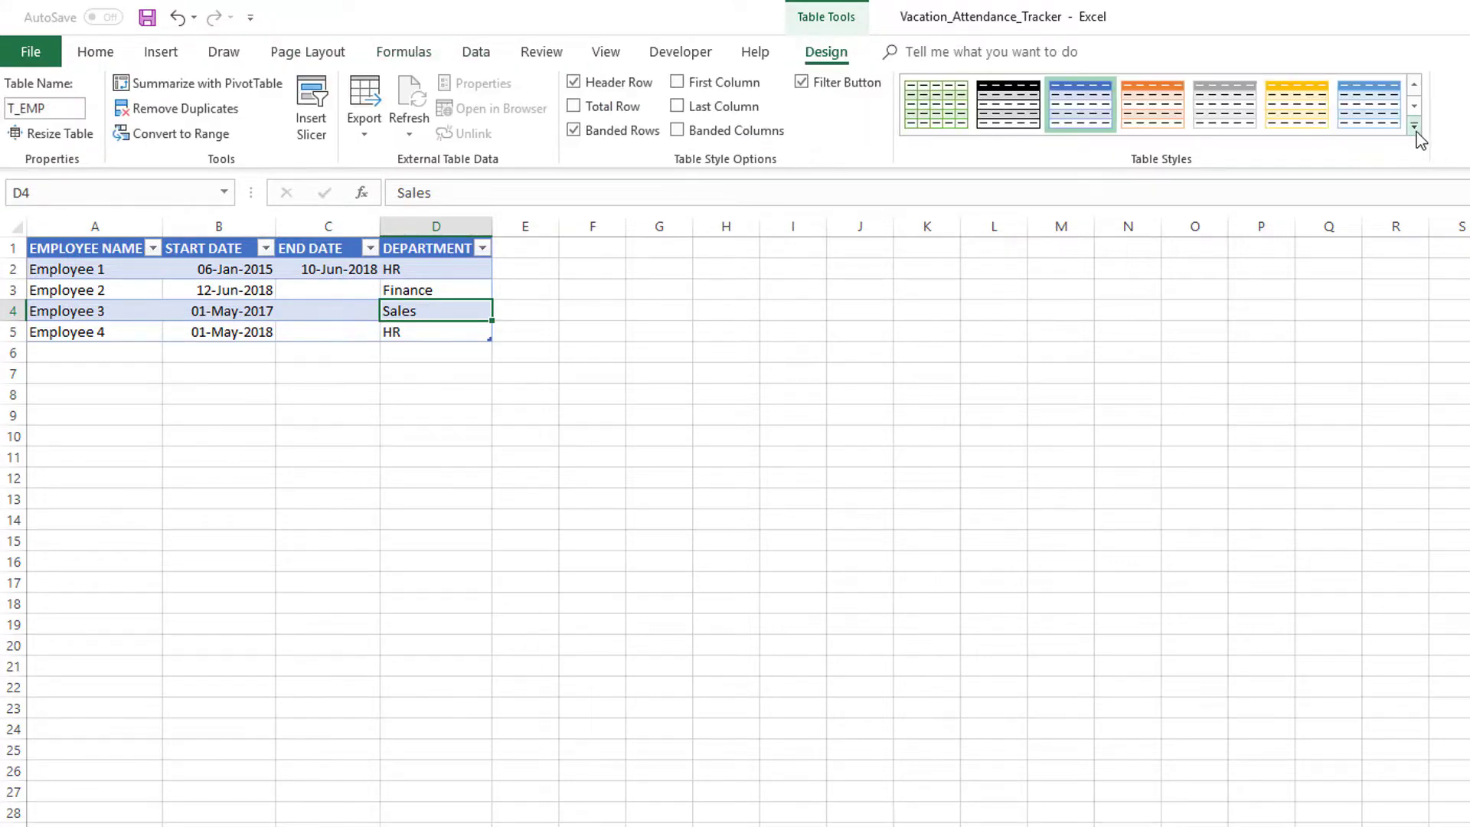
{"action": "left_click", "coordinate": [1417, 144]}
{"action": "left_click", "coordinate": [1275, 478]}
{"action": "left_click", "coordinate": [547, 479]}
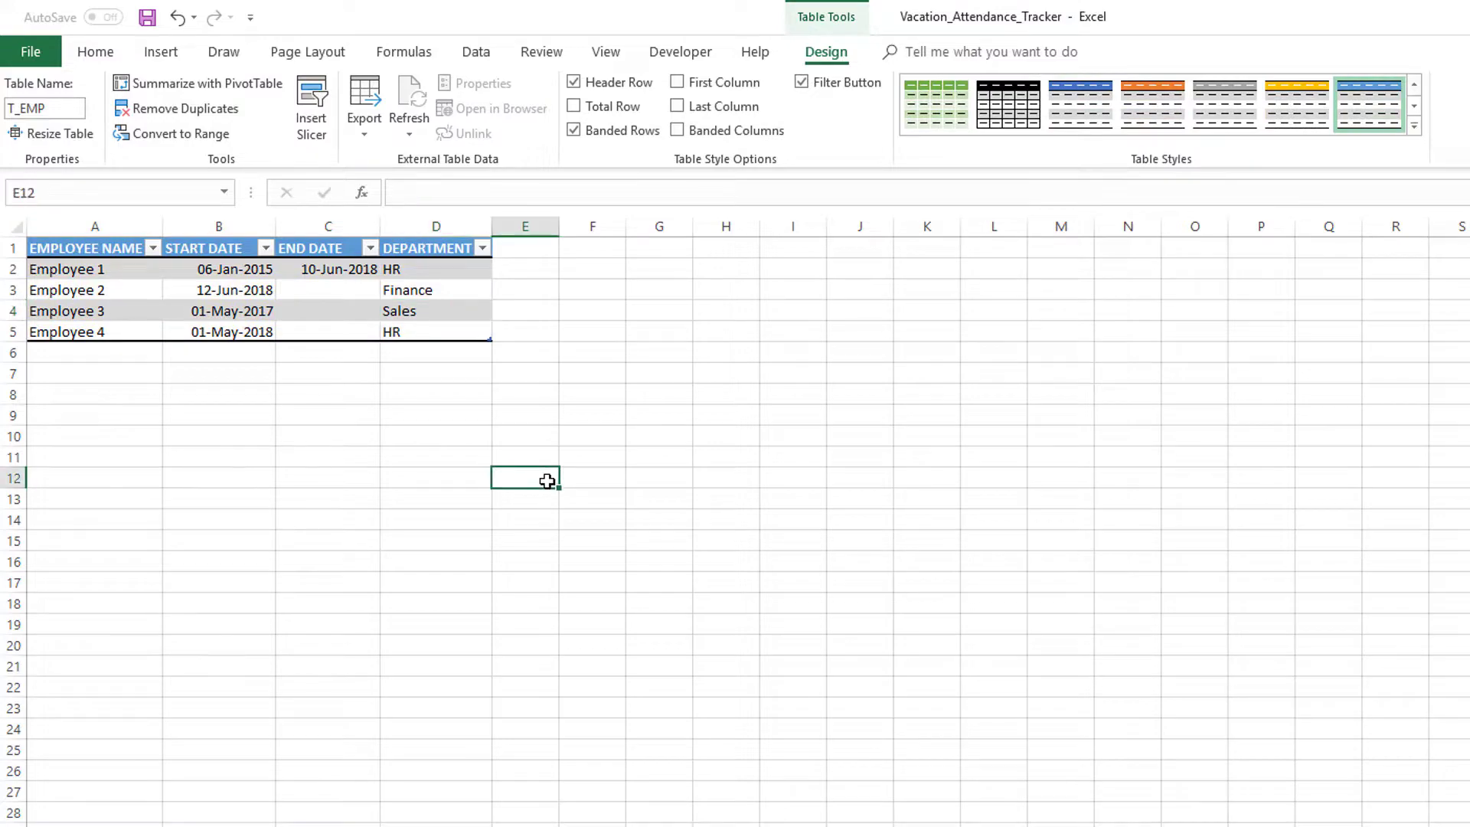